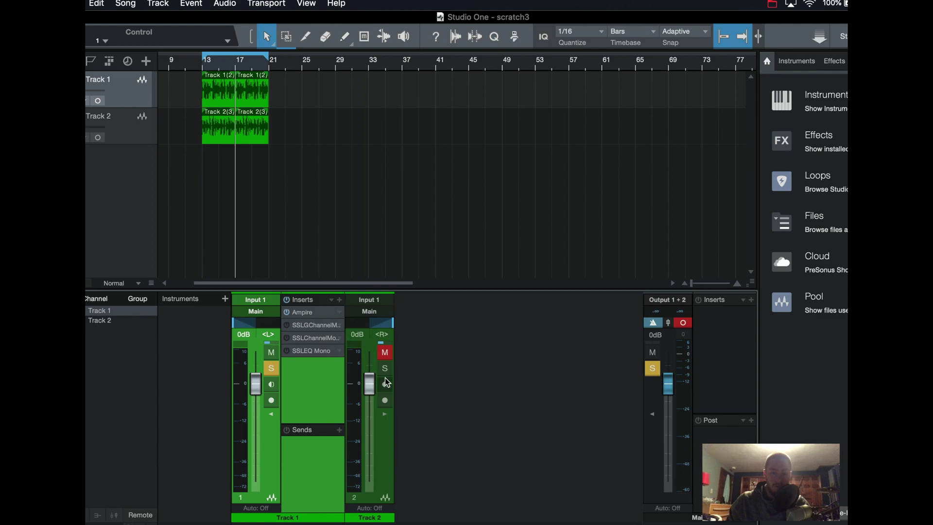
# Move SSLChannel Mono directly below Ampire in Track 1's inserts, enable it and load its PA Default factory preset
pyautogui.moveTo(326, 339); pyautogui.dragTo(332, 326)
pyautogui.click(320, 324)
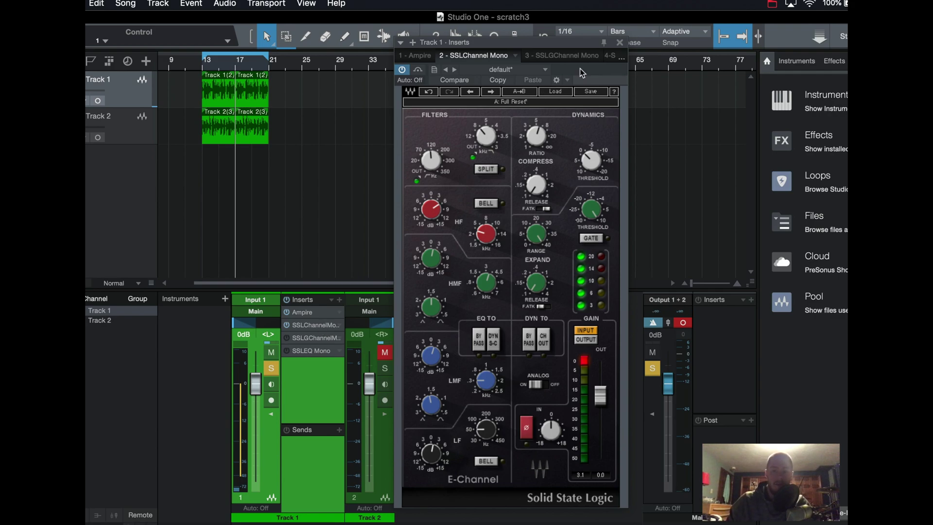
pyautogui.moveTo(590, 42); pyautogui.dragTo(527, 39)
pyautogui.click(505, 90)
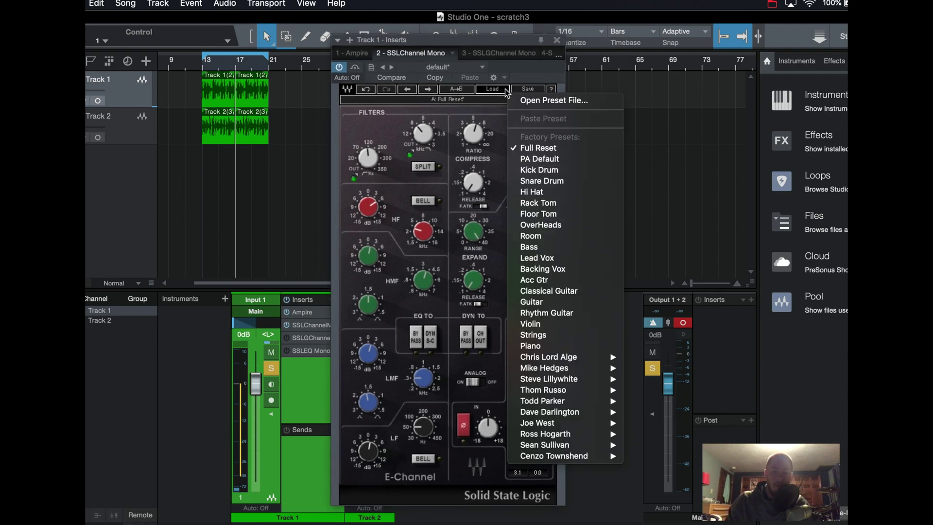
pyautogui.click(572, 163)
pyautogui.moveTo(472, 44); pyautogui.dragTo(538, 16)
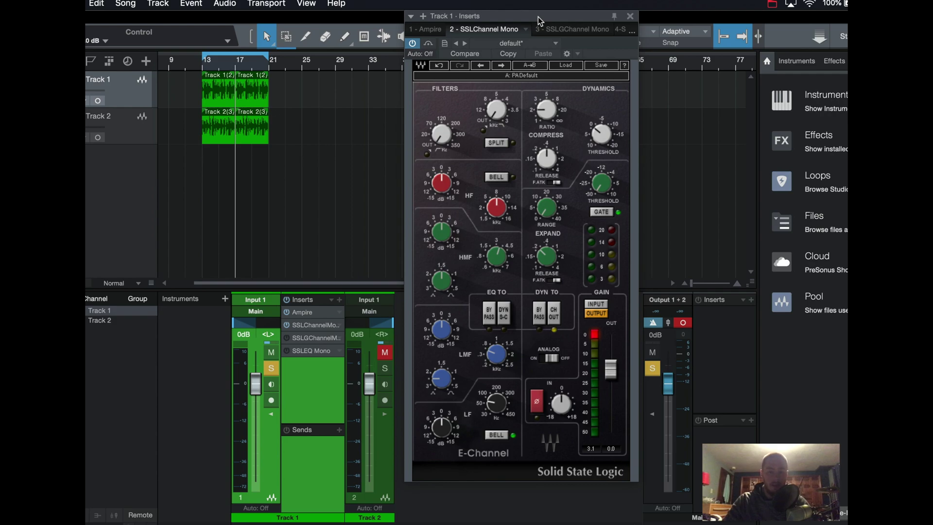
pyautogui.moveTo(538, 16); pyautogui.dragTo(474, 17)
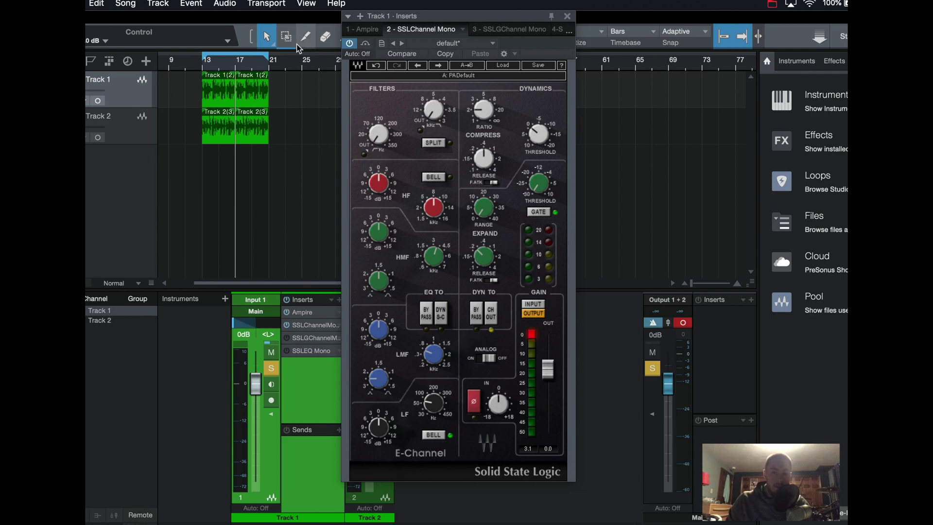
# Play the loop from bar 13 and engage the filters, with the high-pass just below 120 Hz and the low-pass at 8.5 kHz
pyautogui.click(205, 66)
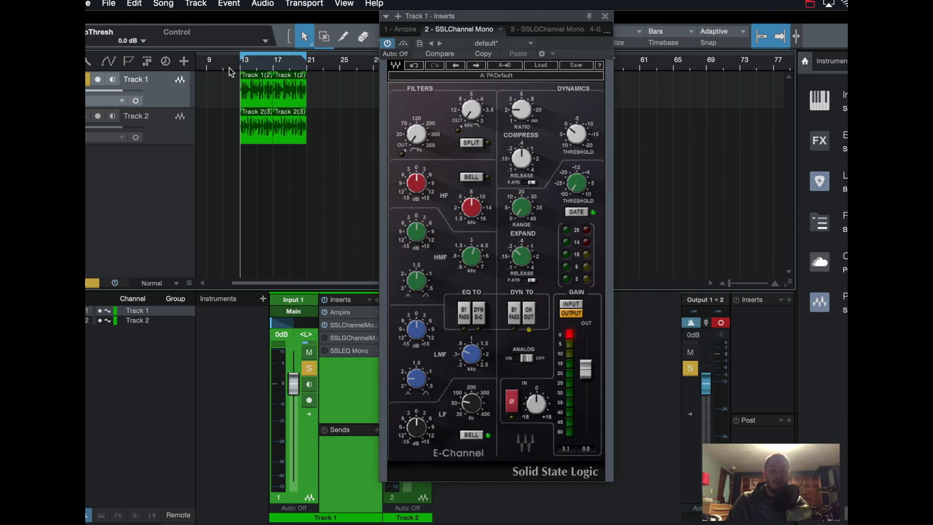
pyautogui.press('space')
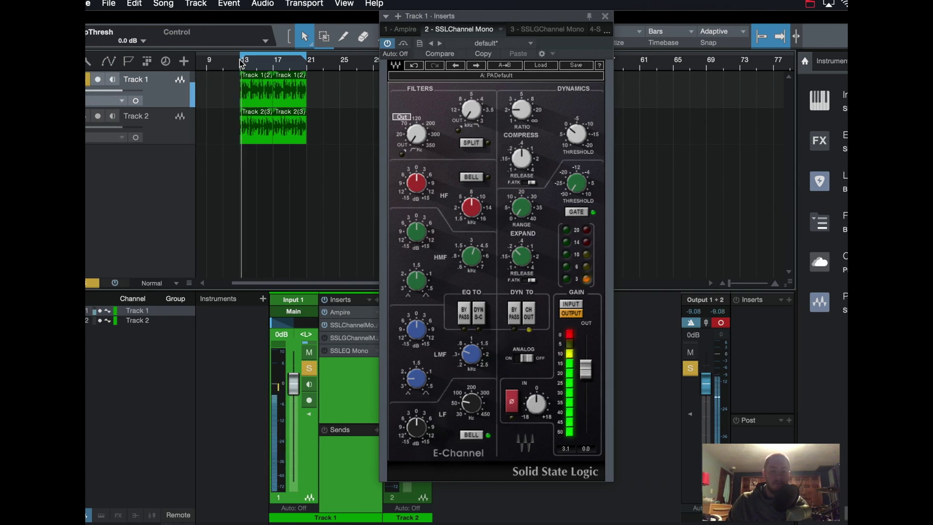
pyautogui.moveTo(416, 134); pyautogui.dragTo(416, 130)
pyautogui.moveTo(471, 110); pyautogui.dragTo(471, 116)
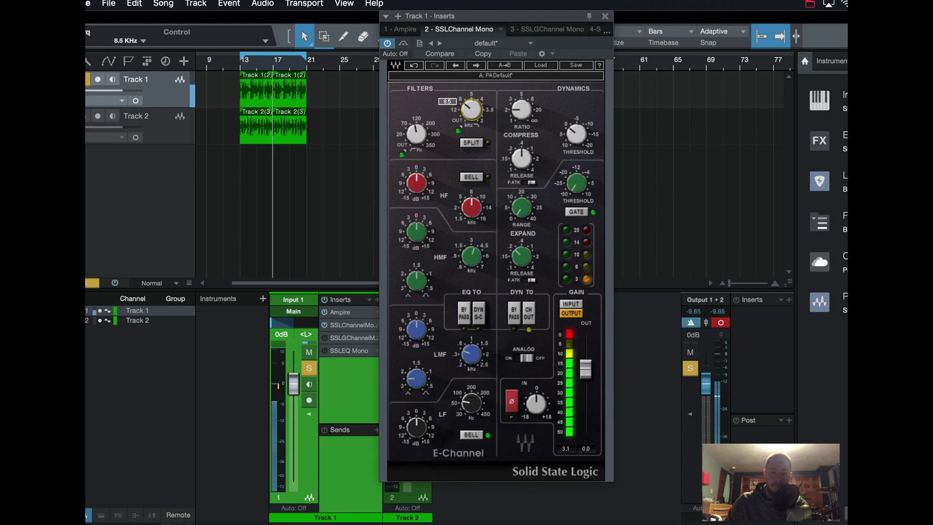
pyautogui.press('space')
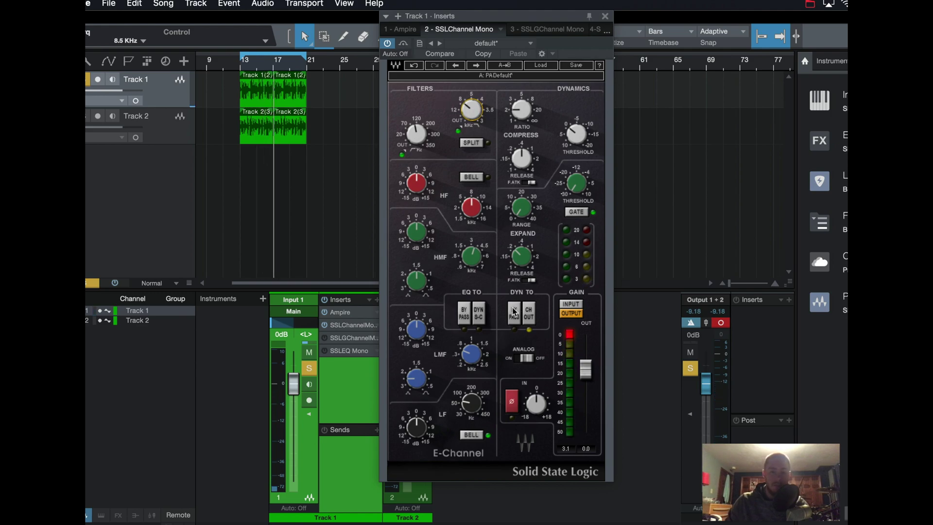
# Return the playhead to bar 13 and set the HMF frequency to about 2.11 kHz
pyautogui.click(241, 70)
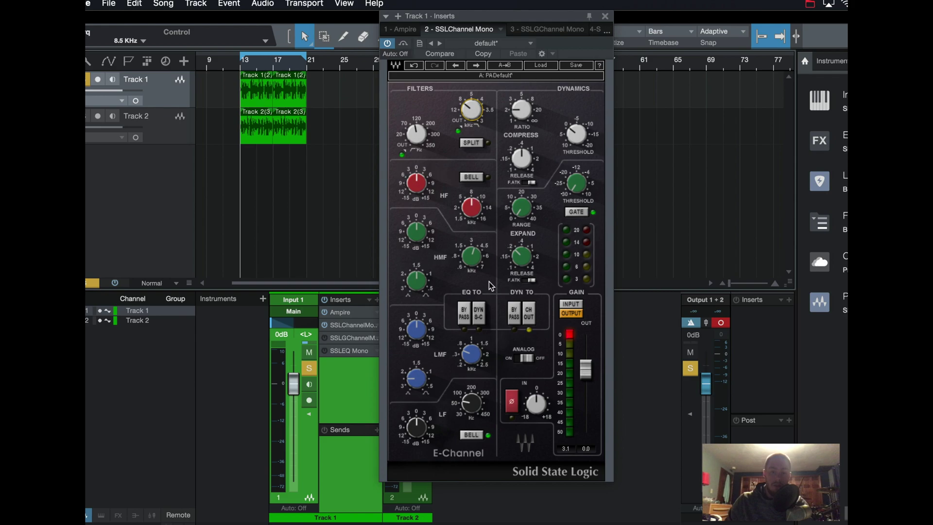
pyautogui.click(473, 258)
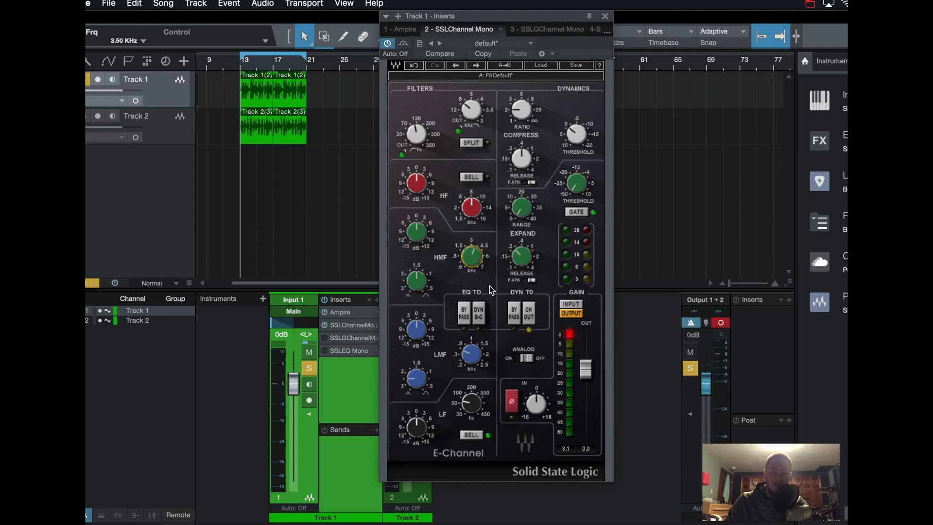
pyautogui.moveTo(477, 258); pyautogui.dragTo(477, 259)
pyautogui.moveTo(471, 256); pyautogui.dragTo(471, 260)
# Start playback and shape the HF band by ear to a 4.1 dB boost at 5.42 kHz
pyautogui.press('space')
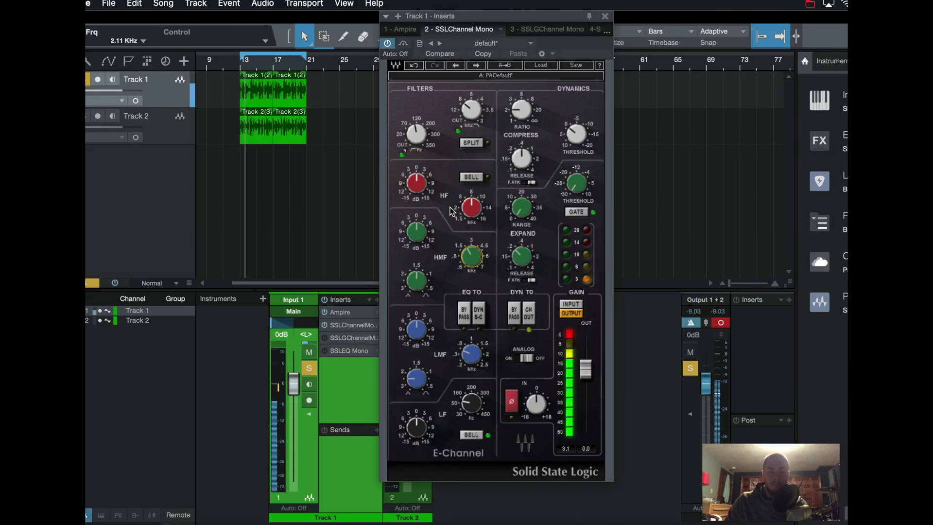
pyautogui.moveTo(416, 184); pyautogui.dragTo(416, 176)
pyautogui.click(470, 206)
pyautogui.moveTo(470, 206); pyautogui.dragTo(470, 214)
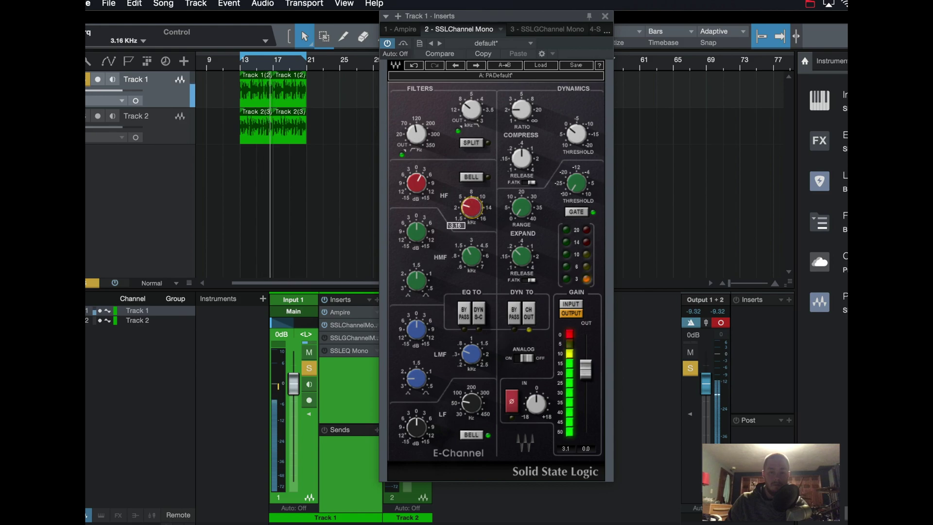
pyautogui.moveTo(416, 182); pyautogui.dragTo(416, 176)
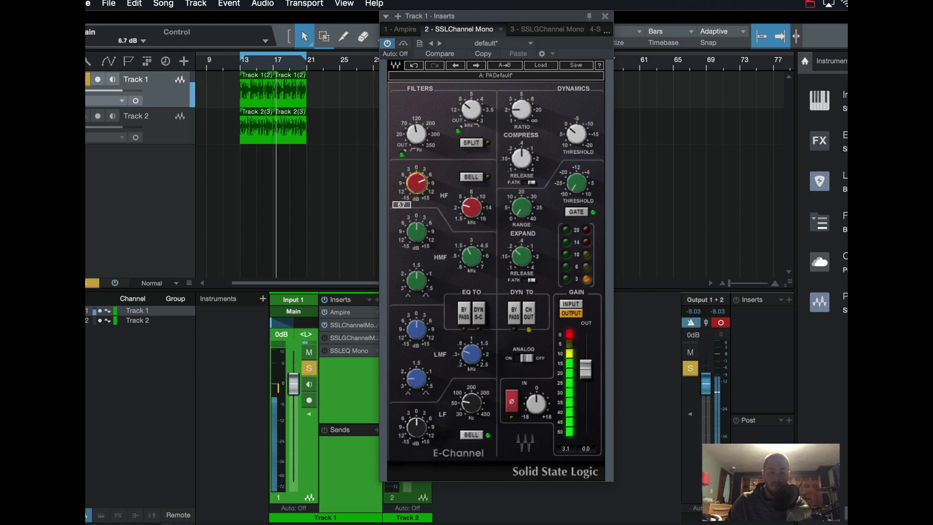
pyautogui.moveTo(470, 206); pyautogui.dragTo(470, 198)
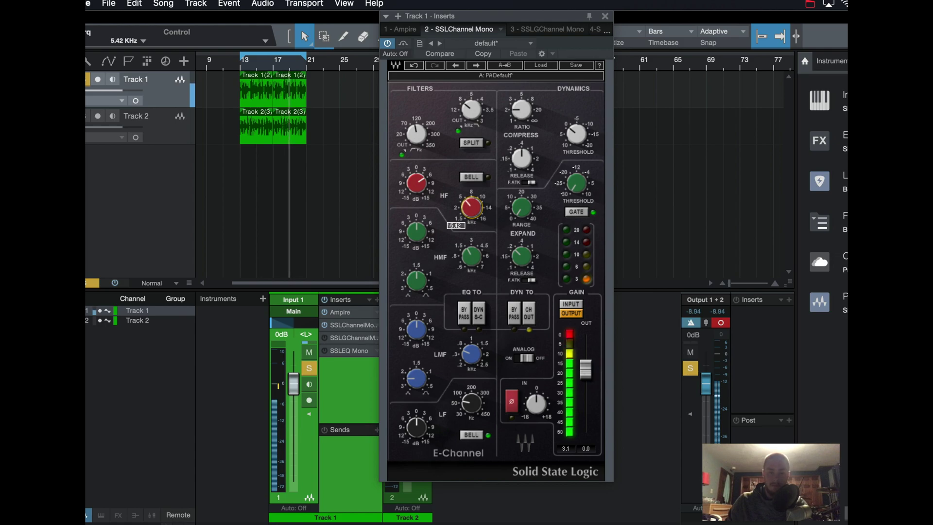
pyautogui.moveTo(416, 183); pyautogui.dragTo(416, 186)
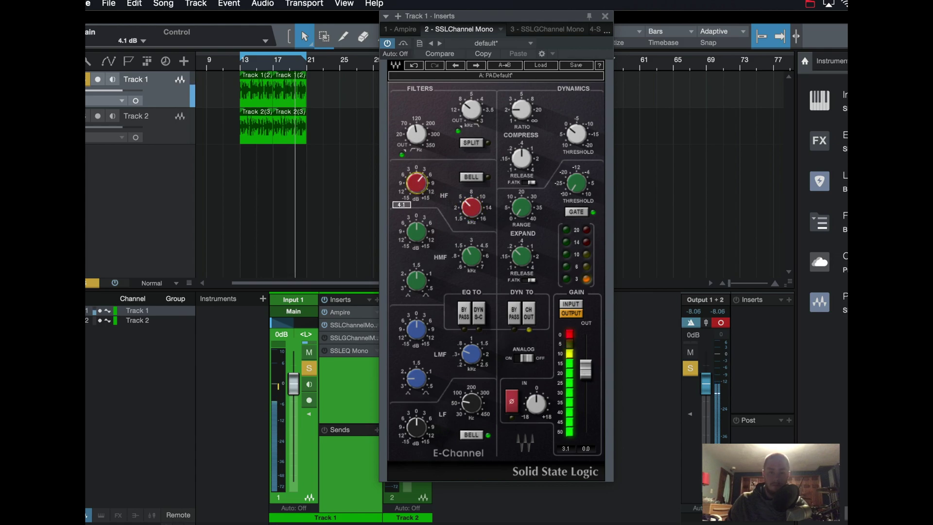
# Tune the HMF band by ear to a 1.9 dB boost at about 1.64 kHz
pyautogui.click(466, 258)
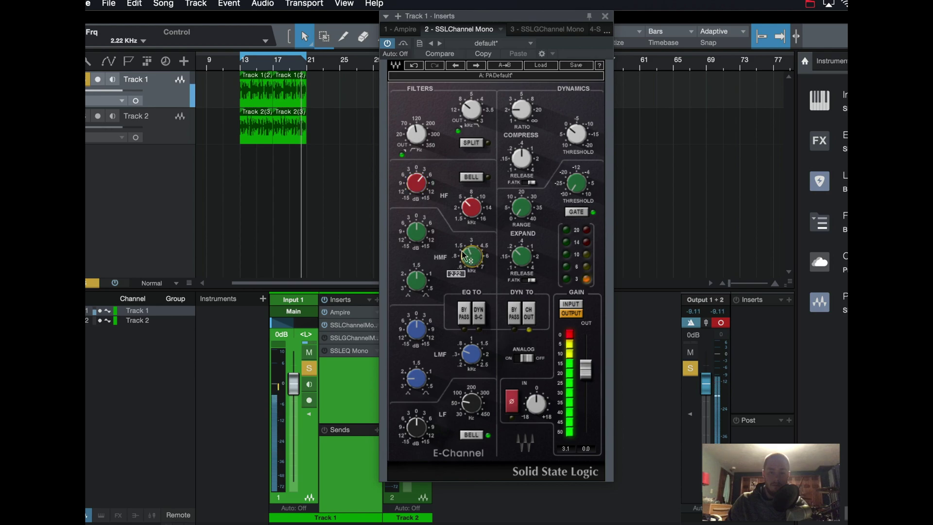
pyautogui.click(418, 241)
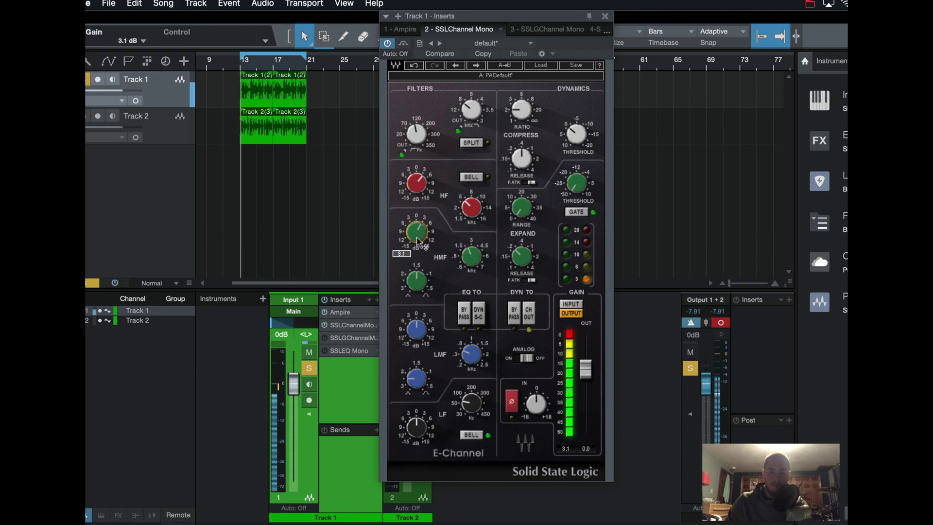
pyautogui.moveTo(471, 256)
pyautogui.mouseDown()
pyautogui.moveTo(472, 241)
pyautogui.moveTo(472, 250)
pyautogui.mouseUp()
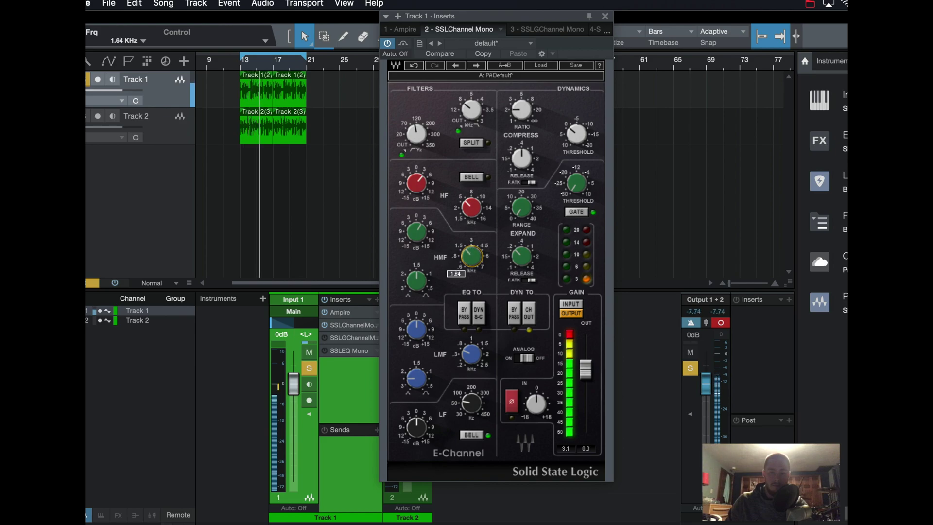
pyautogui.moveTo(416, 231); pyautogui.dragTo(417, 237)
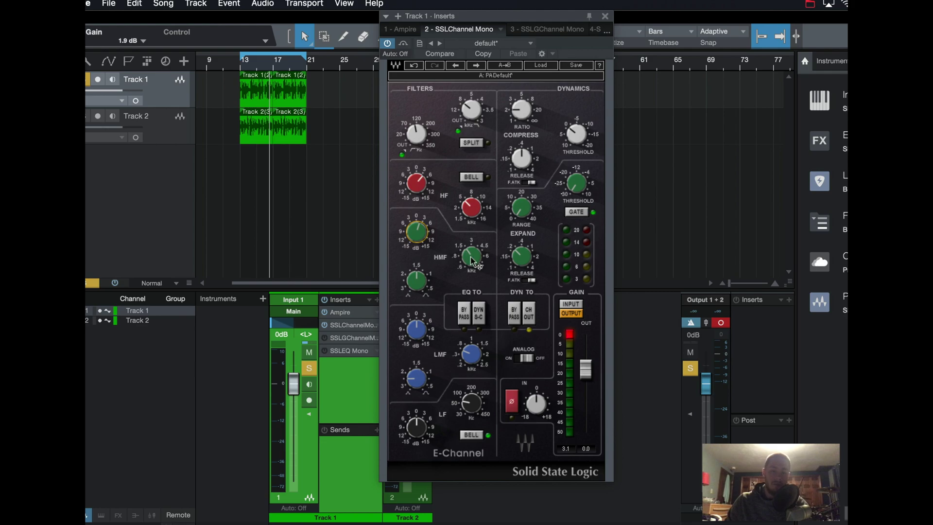
# Sweep the HMF frequency up to about 3.70 kHz and back, and set the HMF gain to 2.1 dB
pyautogui.moveTo(475, 263)
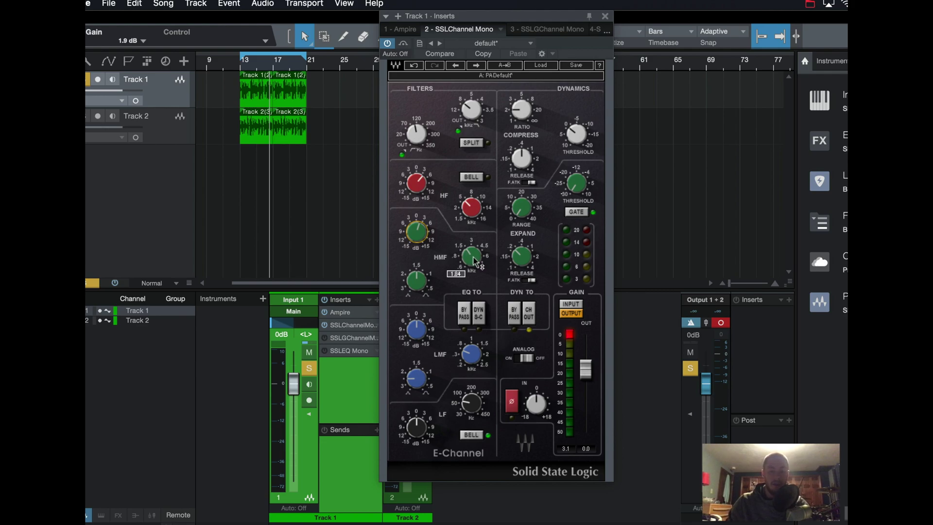
pyautogui.moveTo(475, 262); pyautogui.dragTo(476, 253)
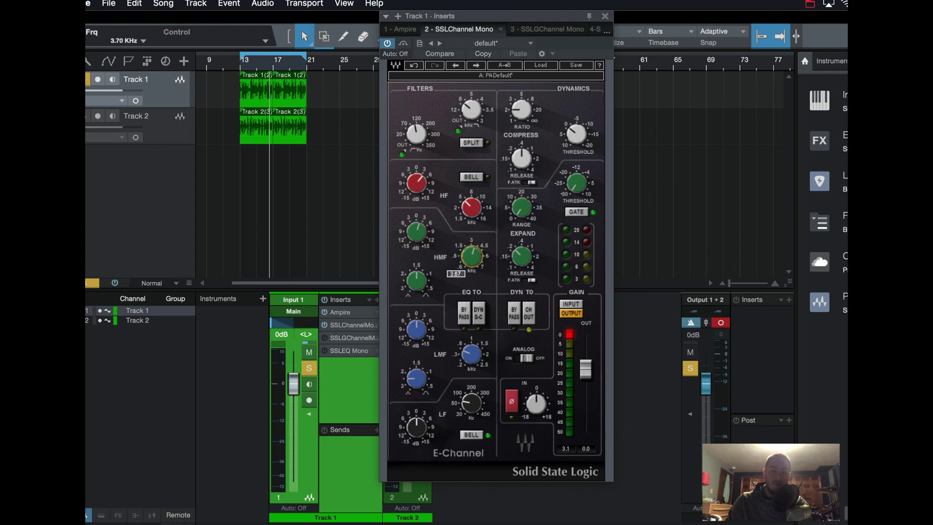
pyautogui.moveTo(417, 233); pyautogui.dragTo(417, 228)
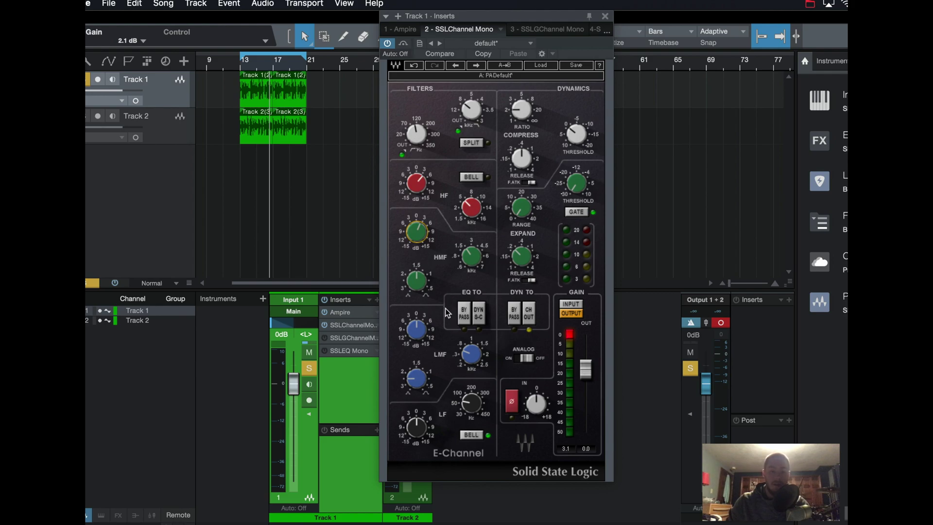
pyautogui.moveTo(410, 240)
# Play the loop from bar 13 and audition an LMF boost of 4.0 dB at about 0.77 kHz
pyautogui.click(242, 67)
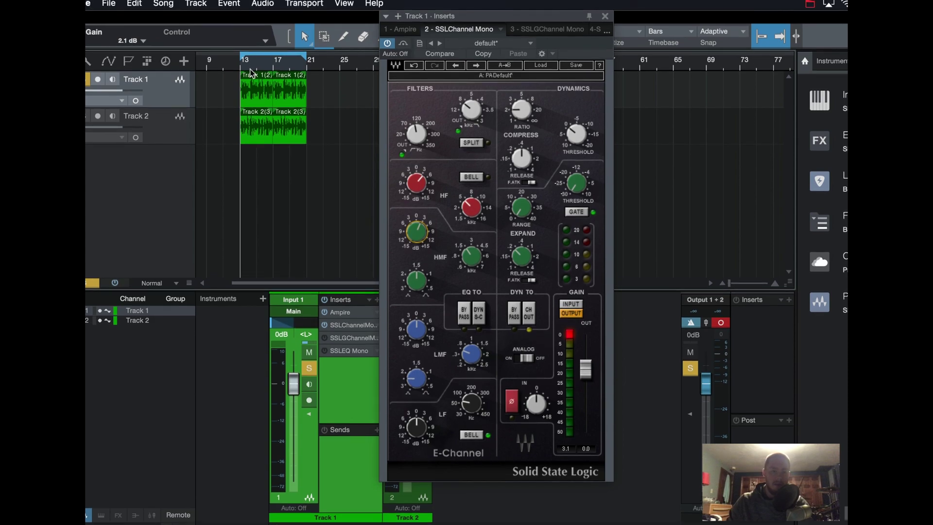
pyautogui.press('space')
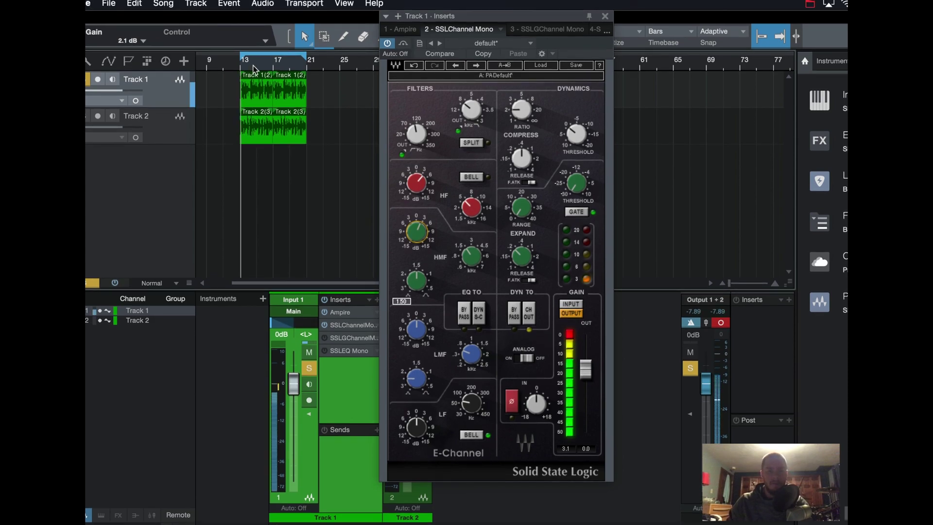
pyautogui.moveTo(416, 335)
pyautogui.mouseDown()
pyautogui.moveTo(416, 306)
pyautogui.moveTo(418, 336)
pyautogui.mouseUp()
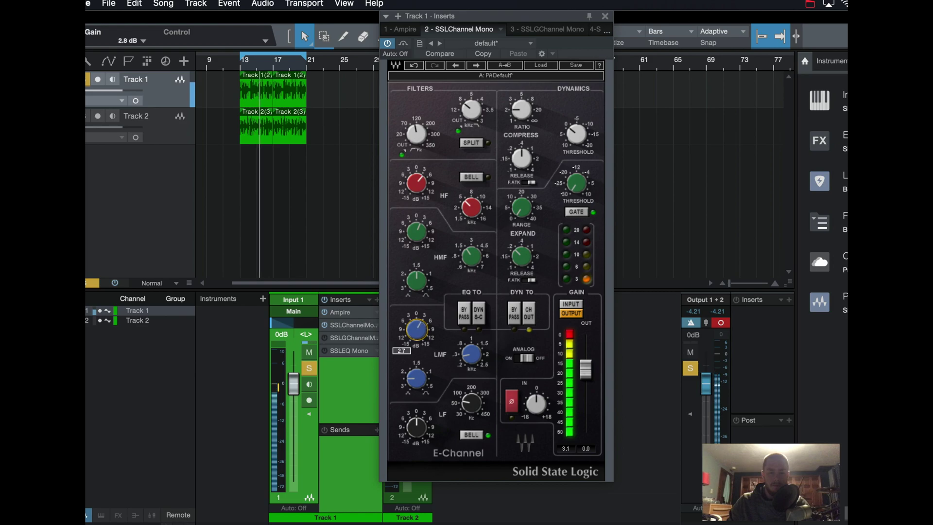
pyautogui.click(471, 353)
pyautogui.moveTo(471, 353); pyautogui.dragTo(471, 343)
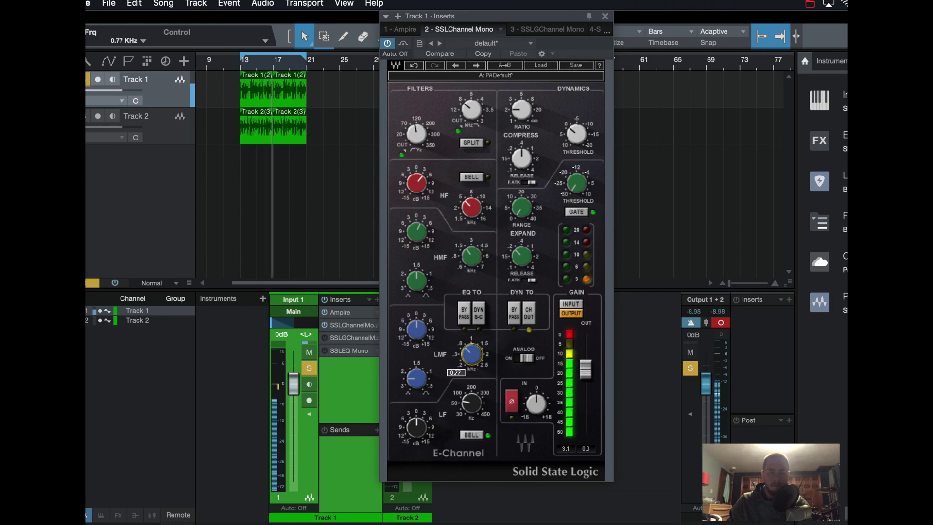
pyautogui.click(420, 323)
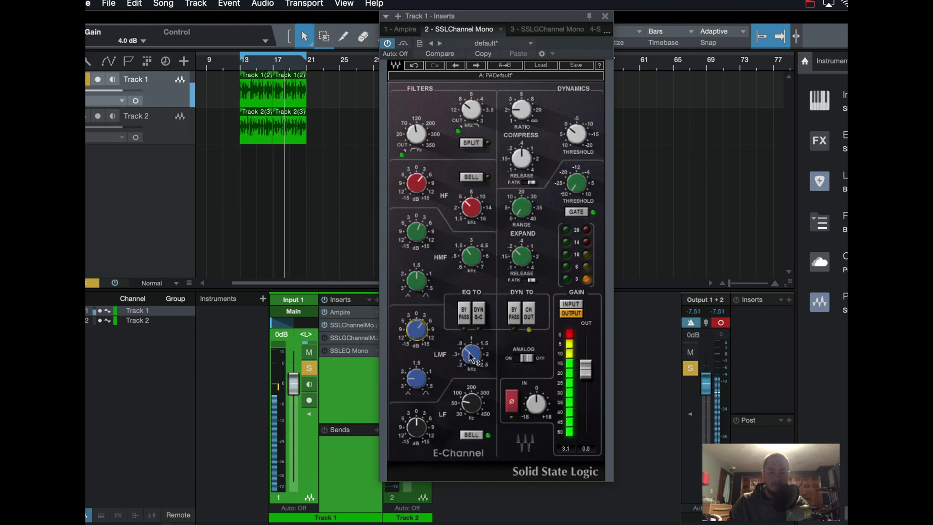
# Try an LMF cut of 2.1 dB, lower its frequency to 0.56 kHz, and bring the gain back near 0 dB
pyautogui.moveTo(416, 330); pyautogui.dragTo(416, 340)
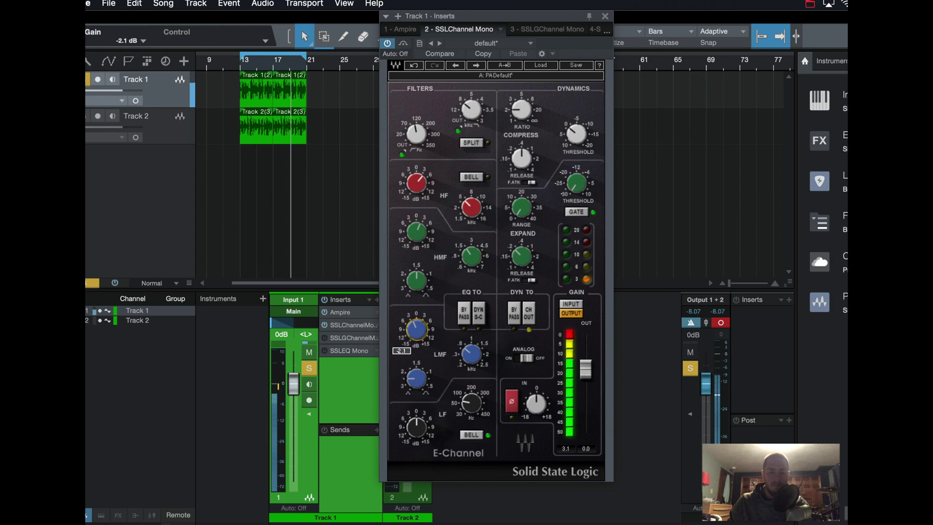
pyautogui.click(471, 354)
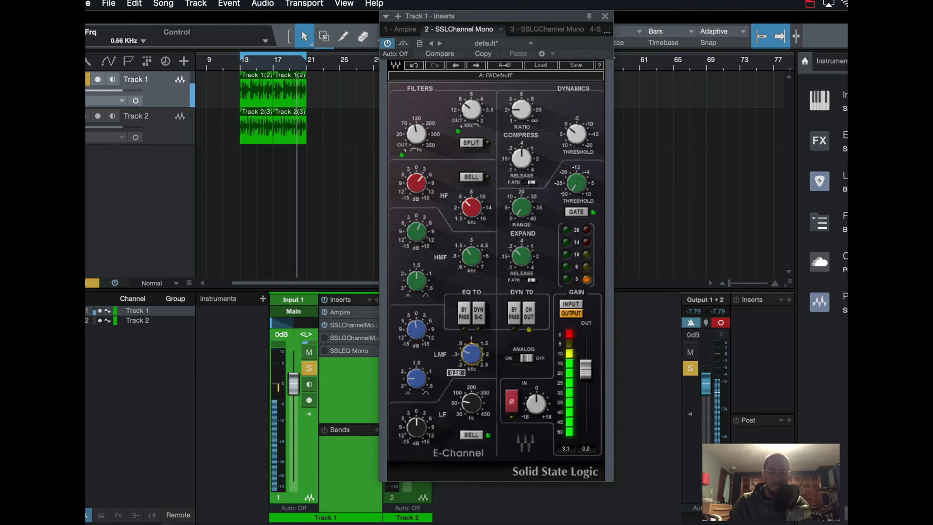
pyautogui.moveTo(416, 329); pyautogui.dragTo(416, 320)
# Raise the LF frequency to about 200 Hz while auditioning a boost, and return the LF gain to -0.1 dB
pyautogui.moveTo(416, 427); pyautogui.dragTo(417, 415)
pyautogui.moveTo(471, 402); pyautogui.dragTo(471, 388)
pyautogui.moveTo(417, 427); pyautogui.dragTo(413, 438)
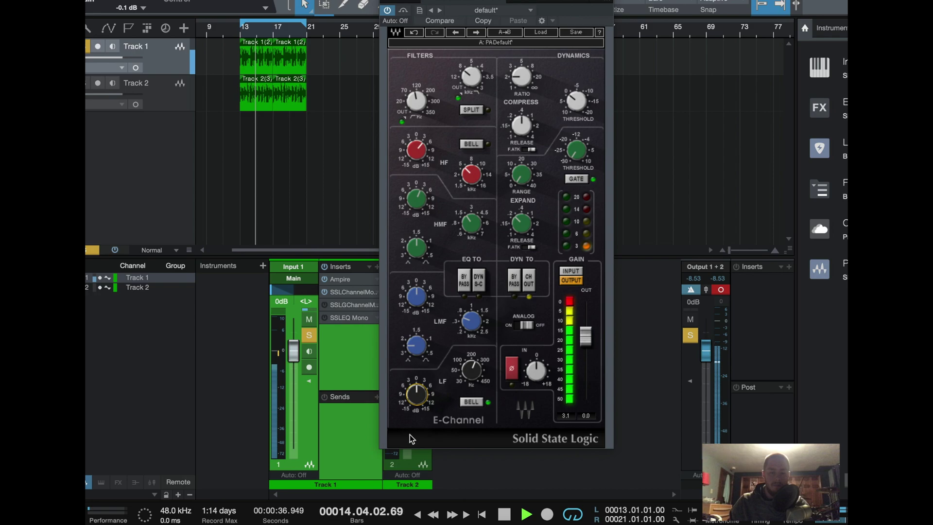
# Lower the LMF frequency toward 0.3 kHz and settle its gain at 0.1 dB, stopping playback
pyautogui.click(470, 328)
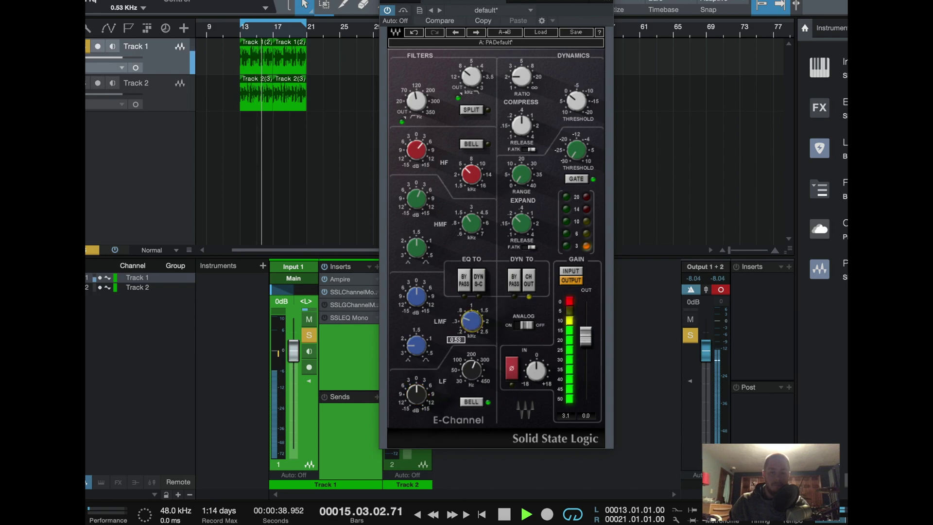
pyautogui.moveTo(416, 296); pyautogui.dragTo(417, 295)
pyautogui.moveTo(470, 320); pyautogui.dragTo(470, 322)
pyautogui.moveTo(416, 296); pyautogui.dragTo(416, 298)
pyautogui.press('space')
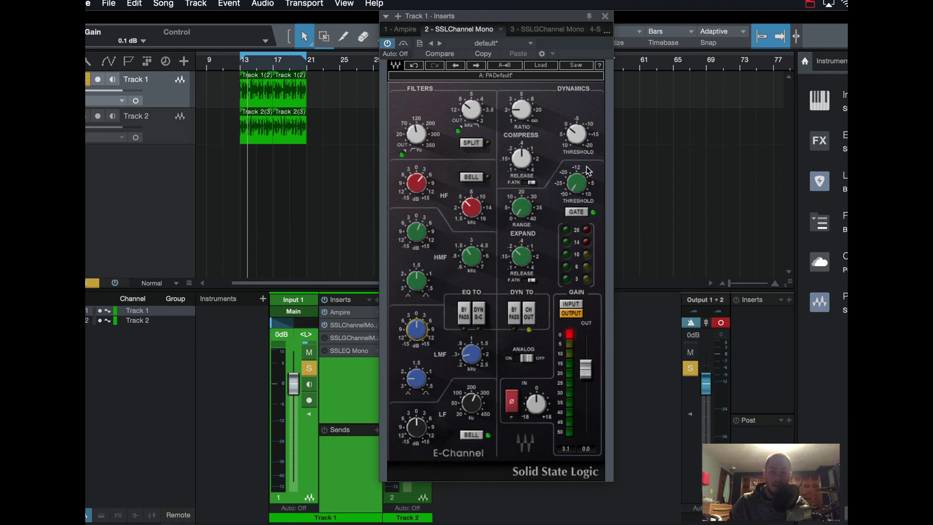
# Set the compressor ratio to 6.0, the threshold to about 10 and the release to 0.19, with the playhead back at bar 13
pyautogui.click(521, 117)
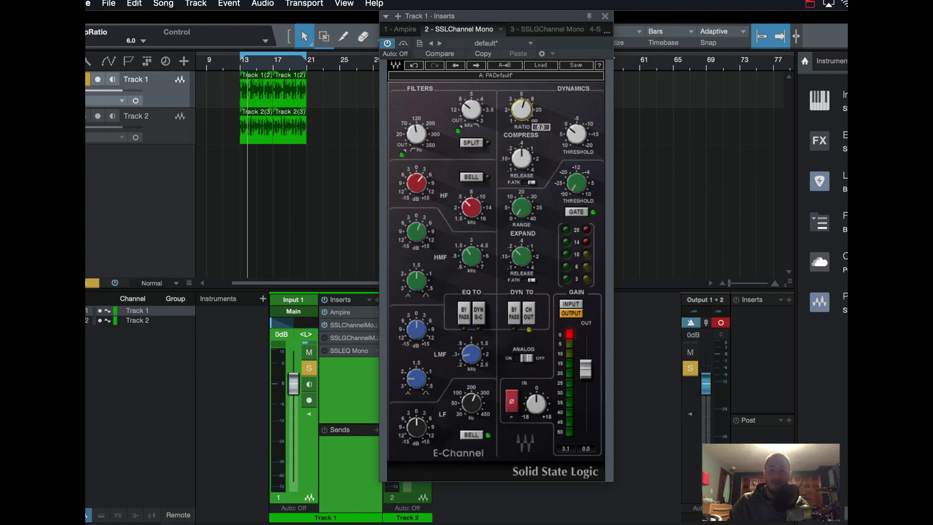
pyautogui.click(577, 132)
pyautogui.click(522, 158)
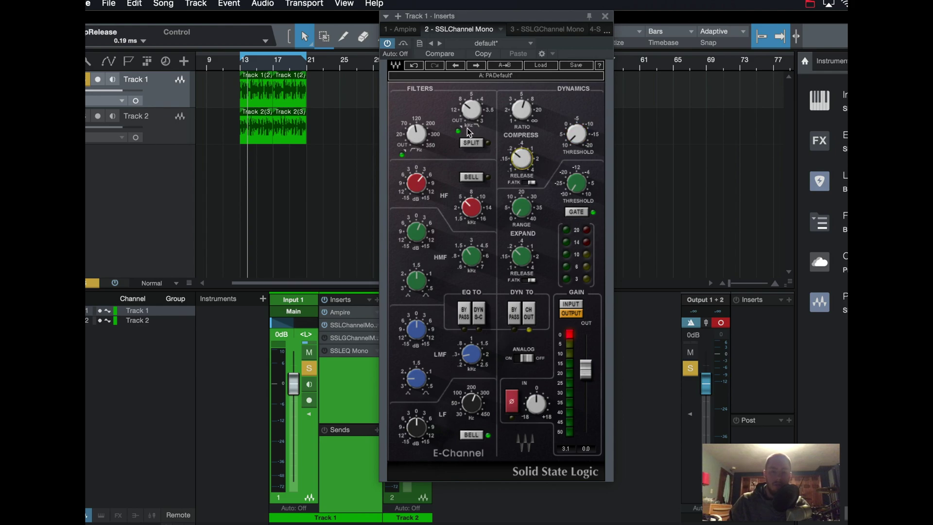
pyautogui.click(243, 68)
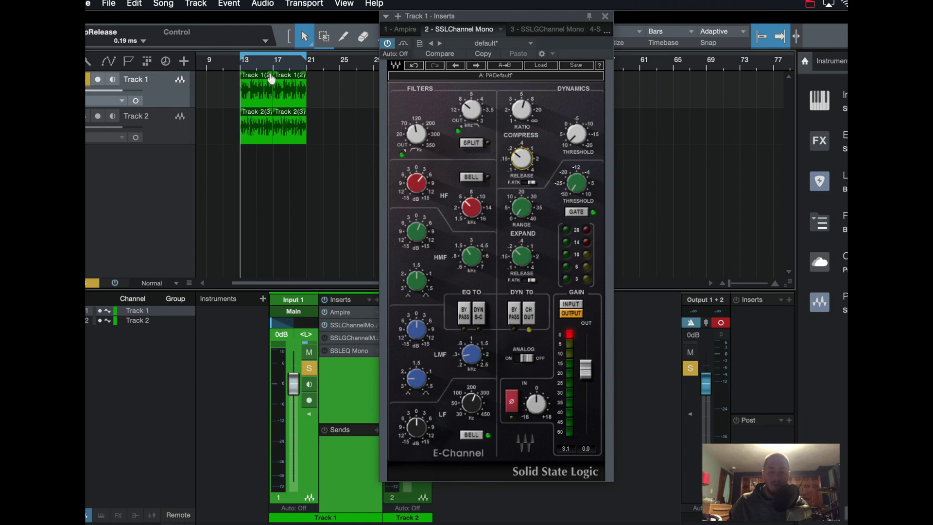
# Compare the compressor's fast attack on and off during playback, and set the compressor threshold to 6.7 dB
pyautogui.press('space')
pyautogui.click(576, 134)
pyautogui.moveTo(576, 134); pyautogui.dragTo(576, 145)
pyautogui.click(528, 183)
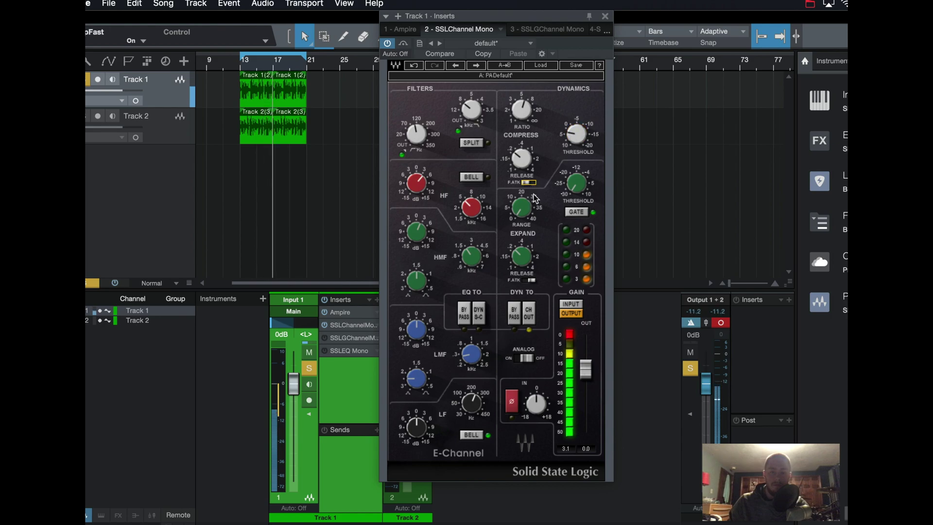
pyautogui.click(528, 182)
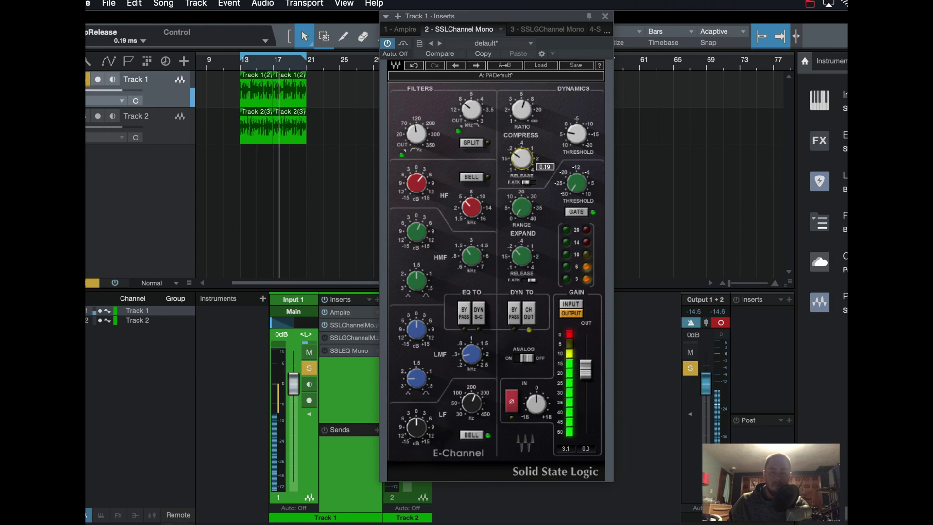
pyautogui.moveTo(576, 145); pyautogui.dragTo(578, 138)
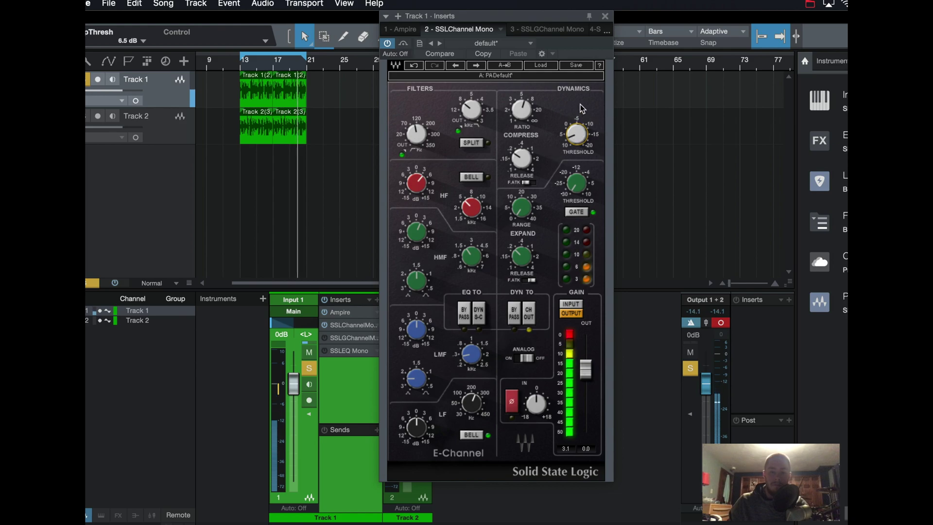
pyautogui.scroll(2, 575, 135)
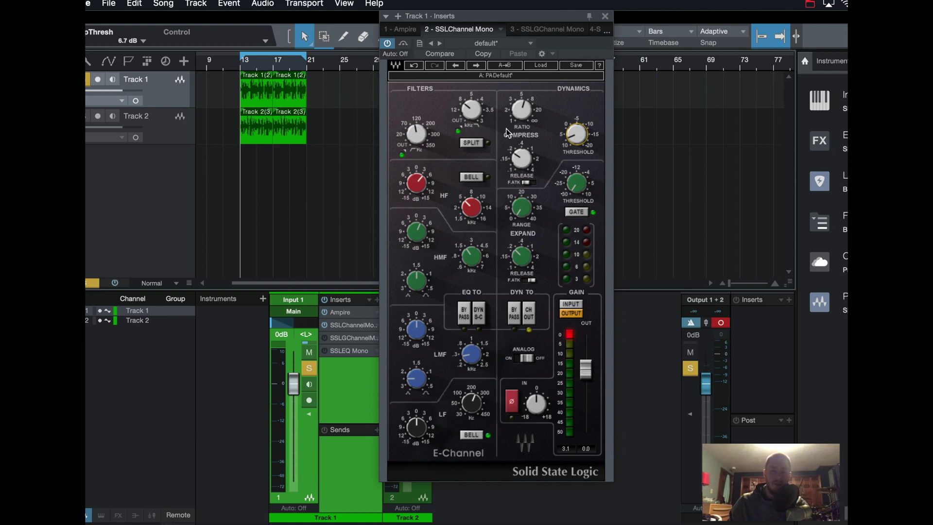
# Audition the gate with its threshold at 10.0 dB and a higher range, and switch it to expander mode
pyautogui.moveTo(521, 176)
pyautogui.click(587, 210)
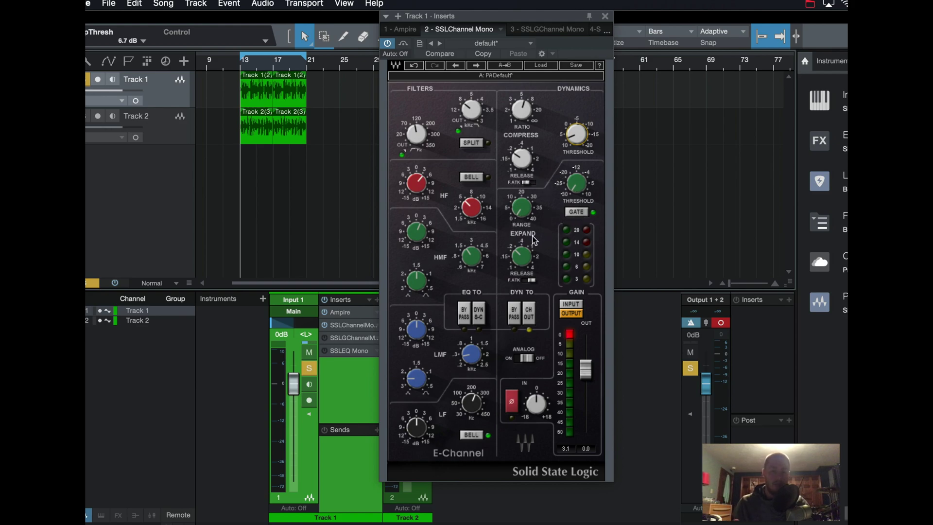
pyautogui.press('space')
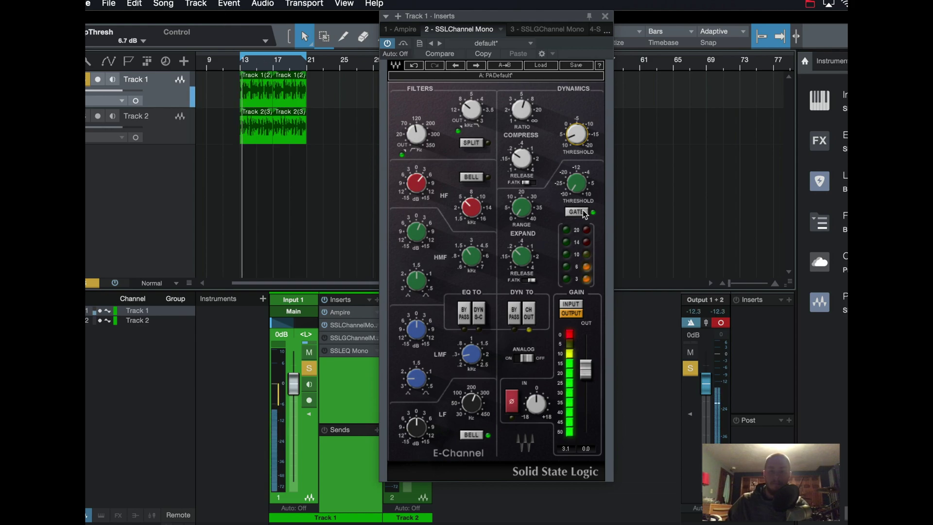
pyautogui.moveTo(577, 190)
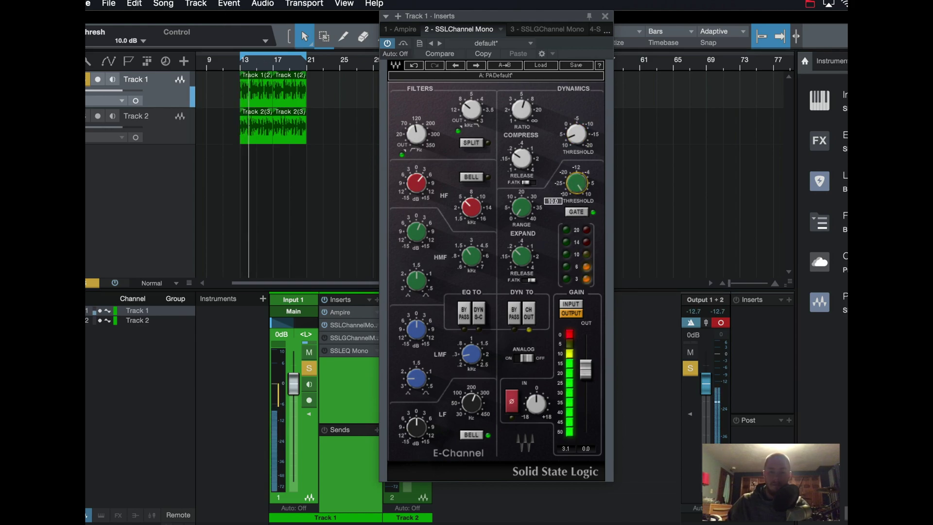
pyautogui.moveTo(522, 207)
pyautogui.moveTo(522, 208); pyautogui.dragTo(524, 210)
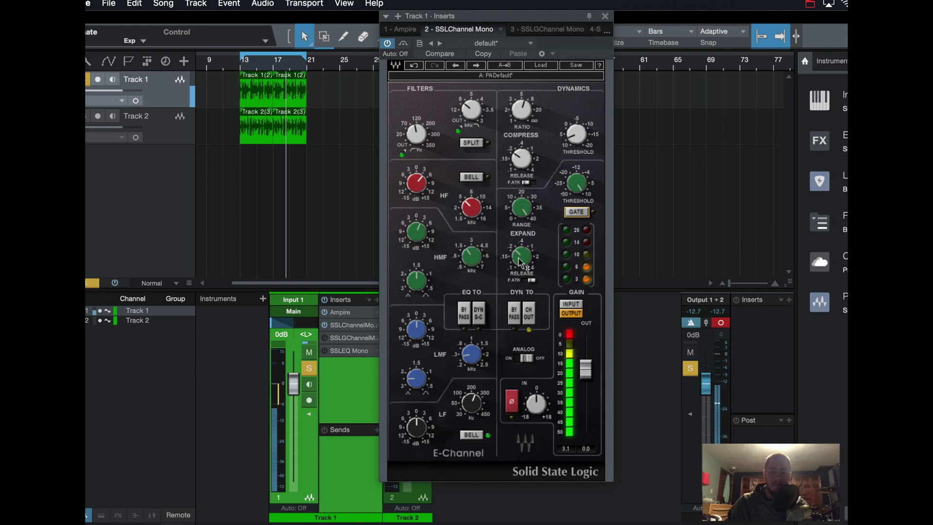
# Try the expander's fast attack, set its release to 0.18, and slightly lower its threshold and range
pyautogui.click(531, 281)
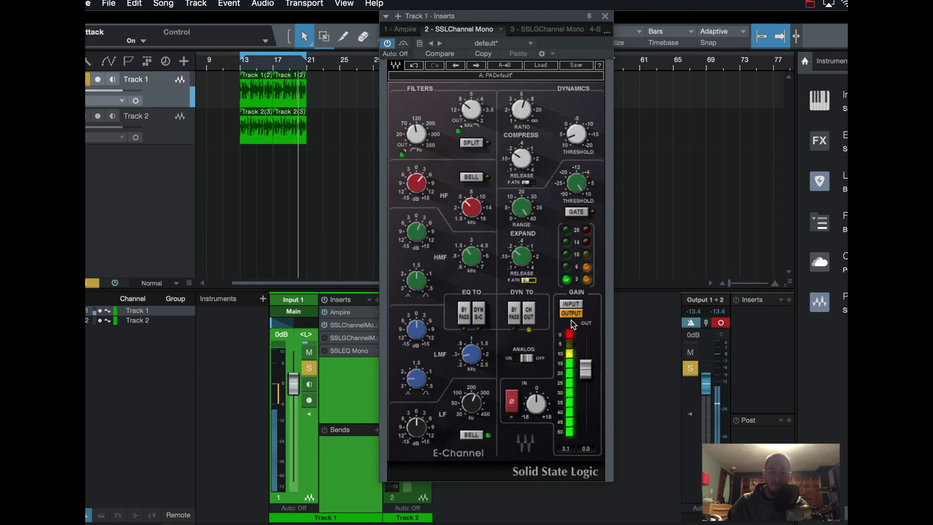
pyautogui.click(521, 256)
pyautogui.moveTo(521, 256); pyautogui.dragTo(520, 262)
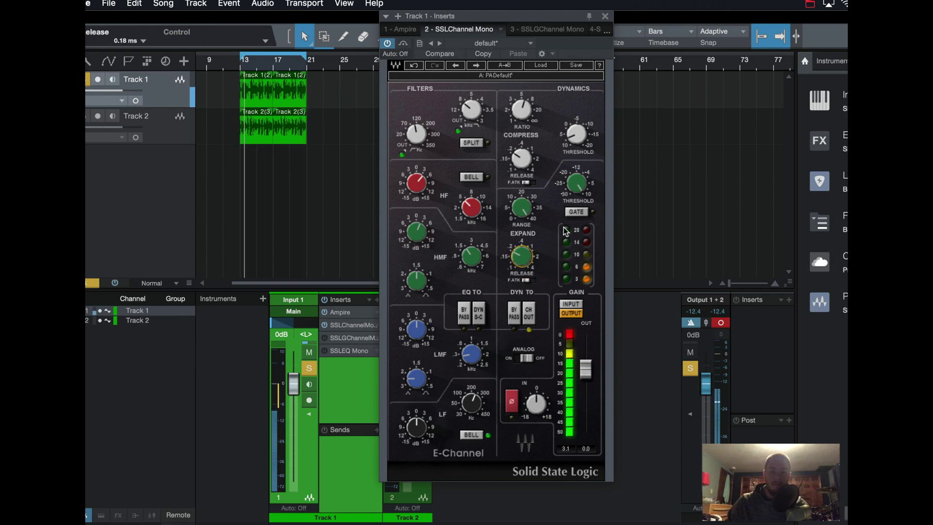
pyautogui.moveTo(578, 183)
pyautogui.click(521, 207)
pyautogui.click(522, 257)
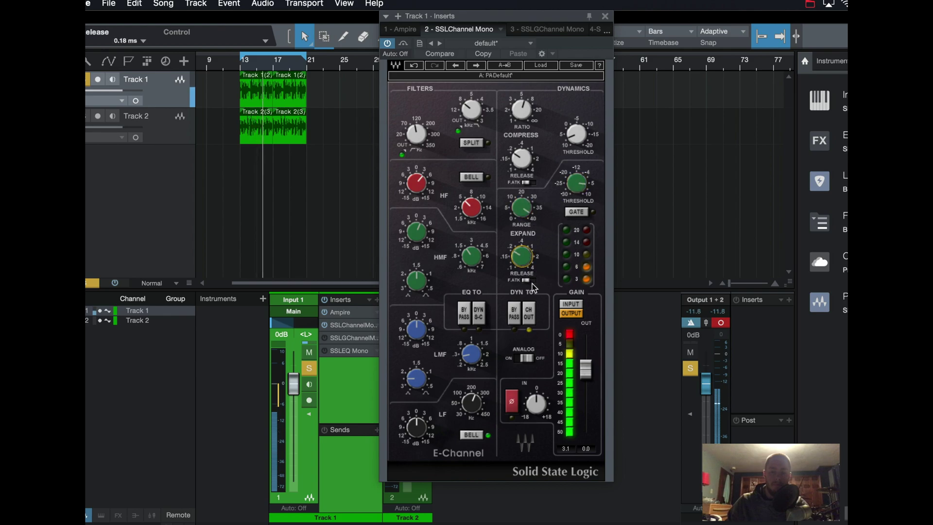
# Compare gate mode with expander mode during playback, and return to expander mode
pyautogui.click(578, 211)
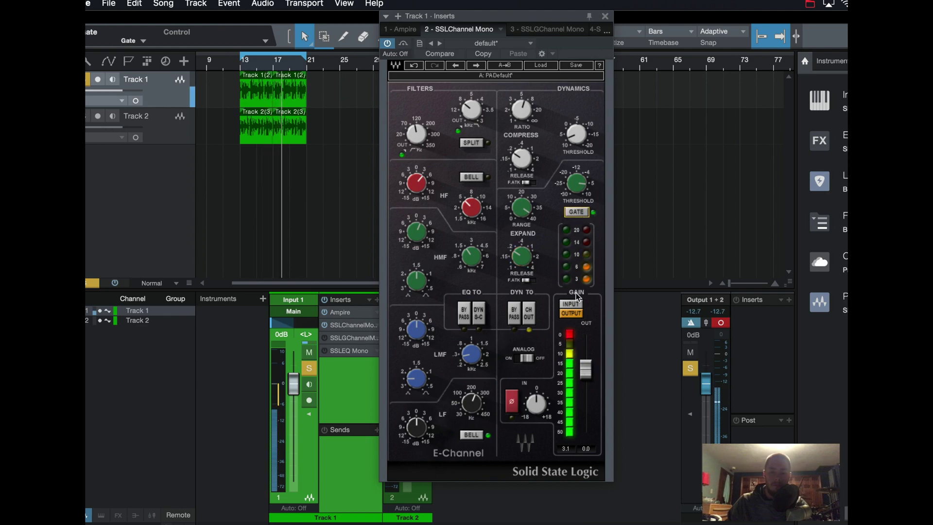
pyautogui.click(578, 211)
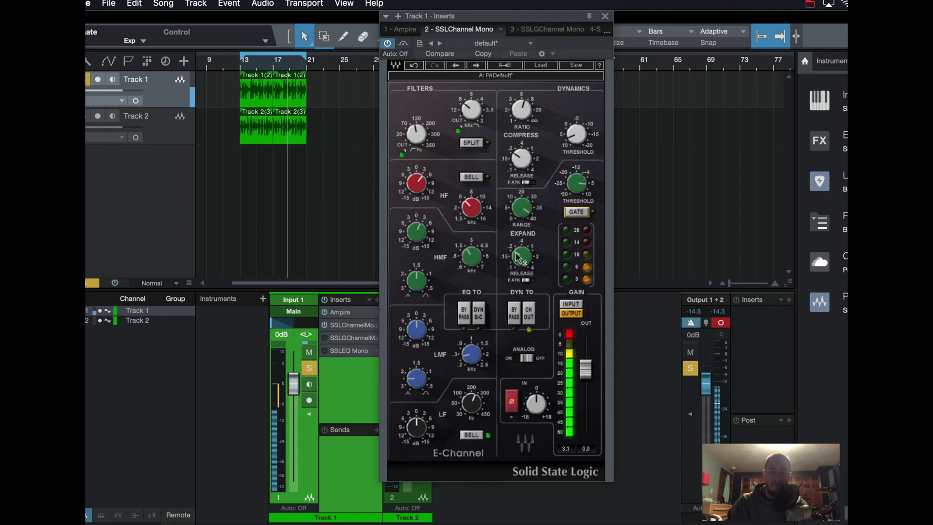
pyautogui.moveTo(519, 257)
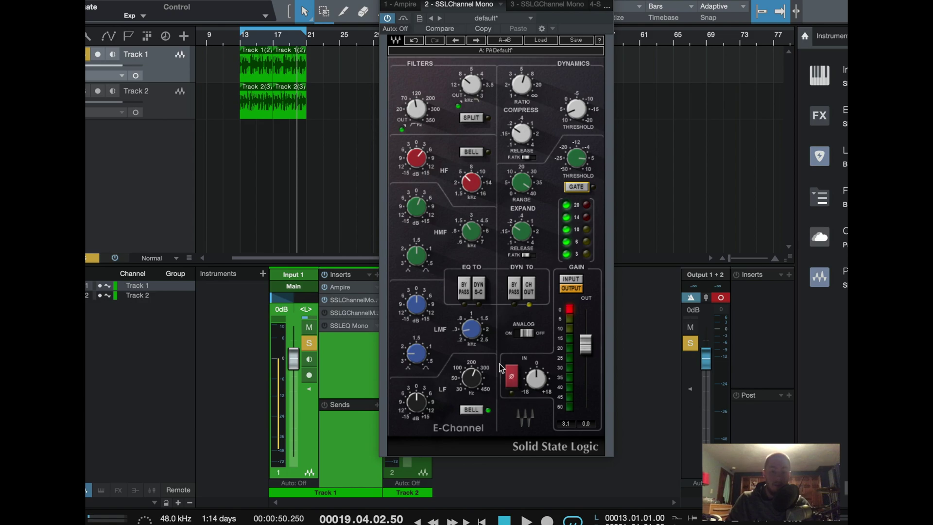
# Try the input phase reverse on and off, and compare the Analog setting while playing from bar 13, leaving Analog on
pyautogui.click(513, 379)
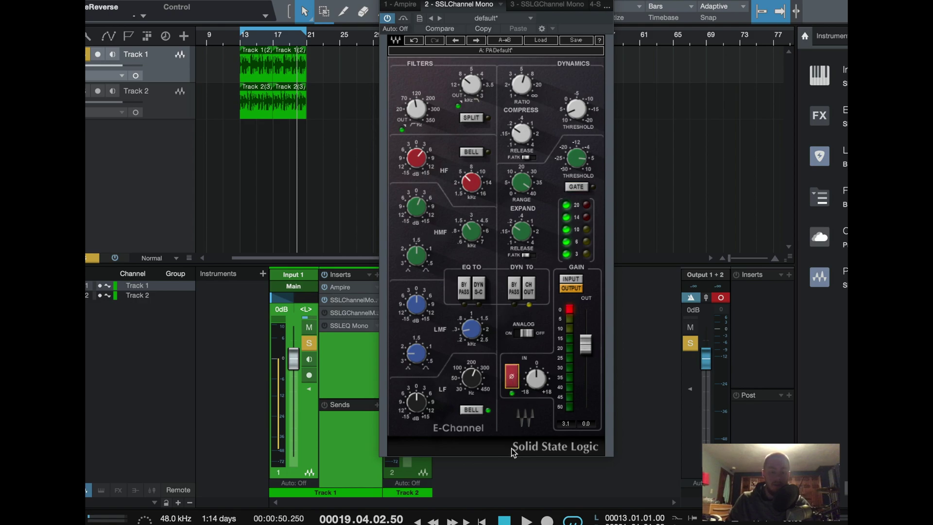
pyautogui.click(513, 379)
pyautogui.click(523, 332)
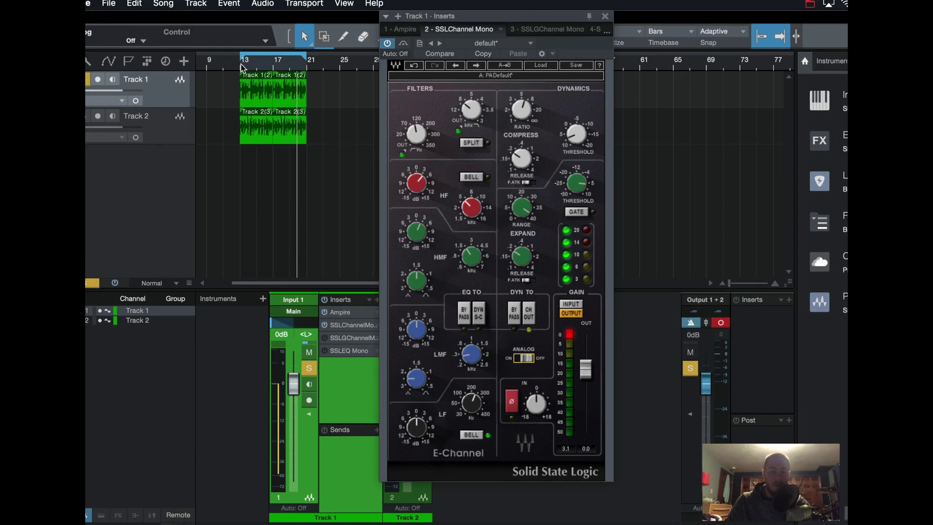
pyautogui.click(242, 67)
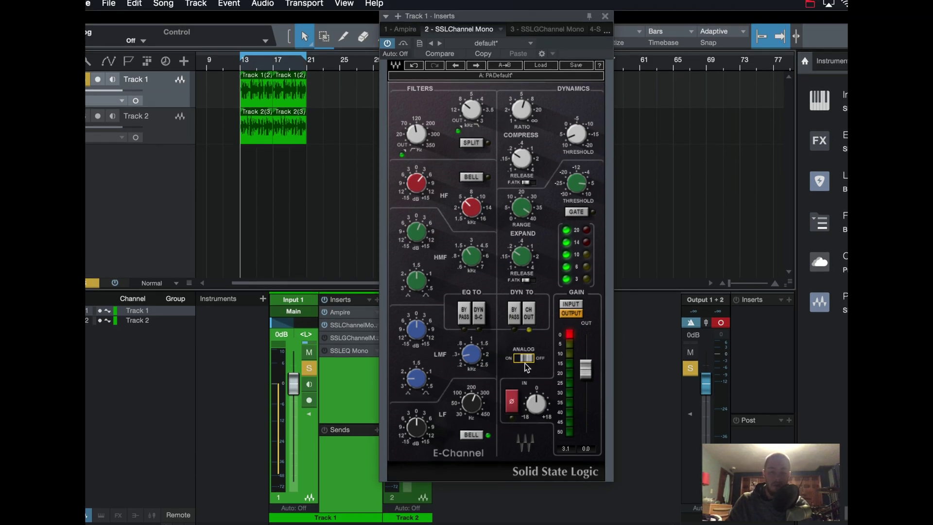
pyautogui.press('space')
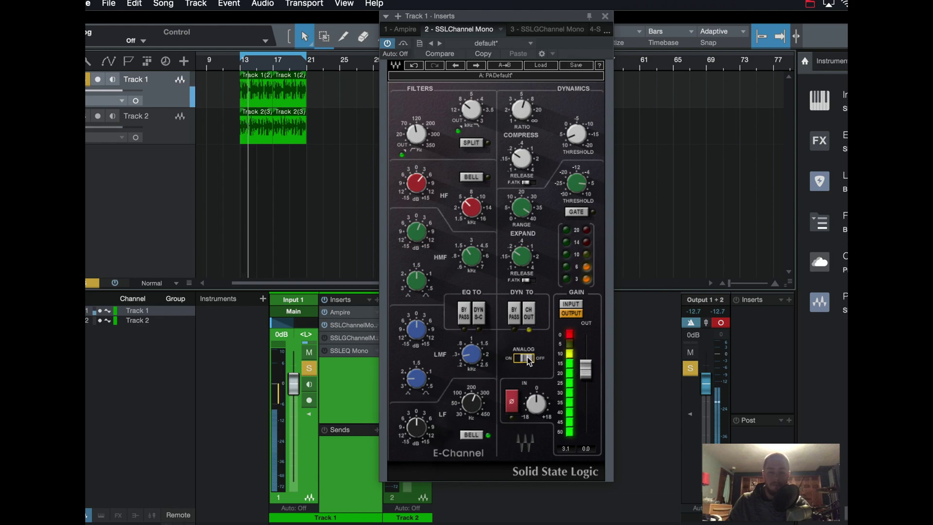
pyautogui.click(526, 358)
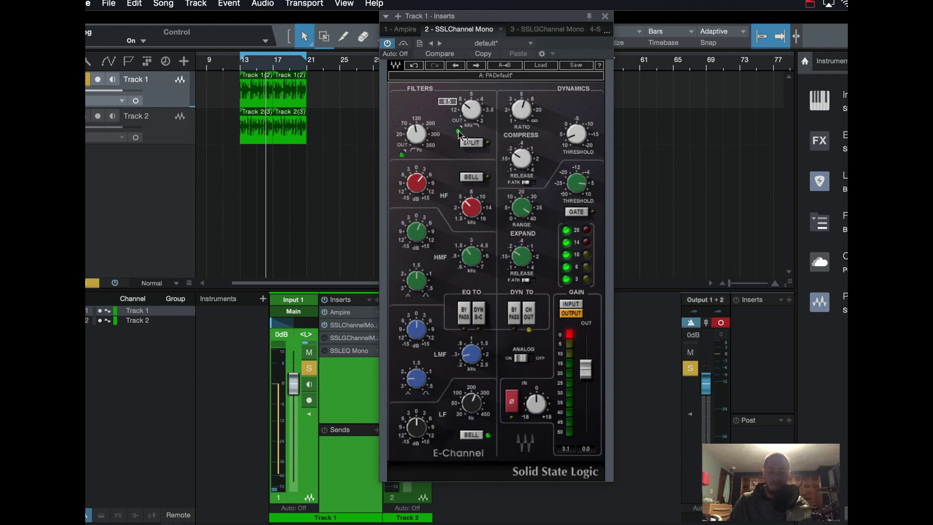
# Raise the HMF gain and reduce the HF gain to 2.2 dB while the loop plays
pyautogui.press('space')
pyautogui.moveTo(421, 238); pyautogui.dragTo(421, 221)
pyautogui.click(416, 183)
pyautogui.moveTo(416, 183); pyautogui.dragTo(416, 189)
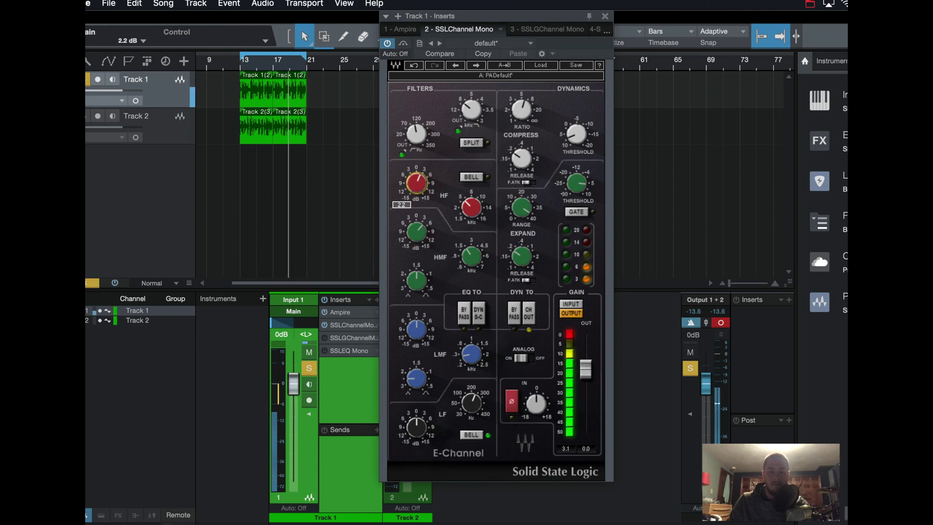
# Fine-tune the low-pass and high-pass filters and the HMF gain, and settle the HF gain at 2.0 dB
pyautogui.moveTo(470, 109); pyautogui.dragTo(471, 119)
pyautogui.moveTo(416, 132); pyautogui.dragTo(415, 135)
pyautogui.moveTo(416, 183); pyautogui.dragTo(416, 182)
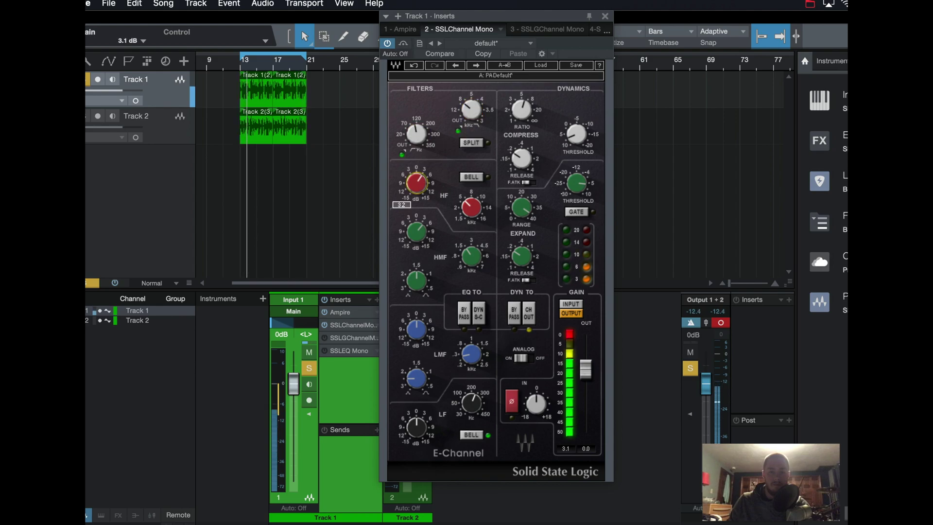
pyautogui.moveTo(417, 232); pyautogui.dragTo(417, 228)
pyautogui.moveTo(416, 183); pyautogui.dragTo(416, 187)
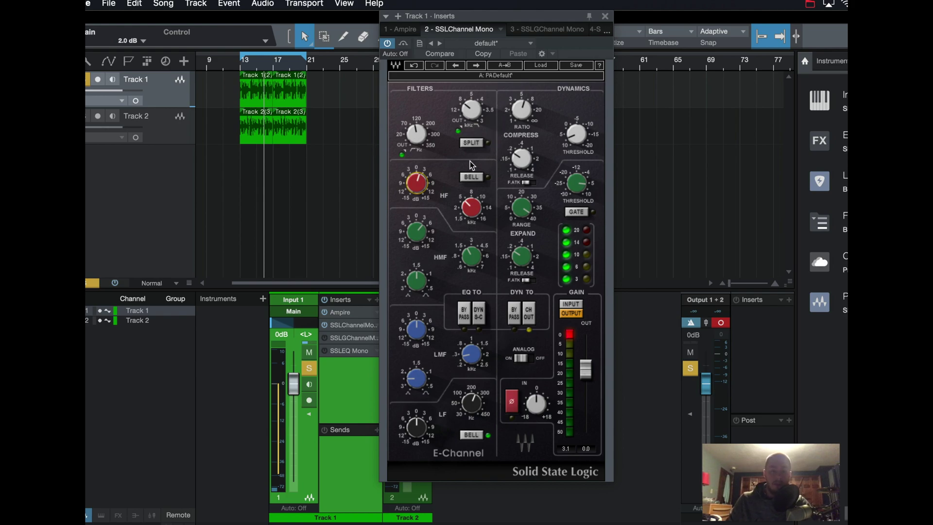
# Compare the filters with Split on and off, and leave Split on
pyautogui.moveTo(530, 102)
pyautogui.click(473, 144)
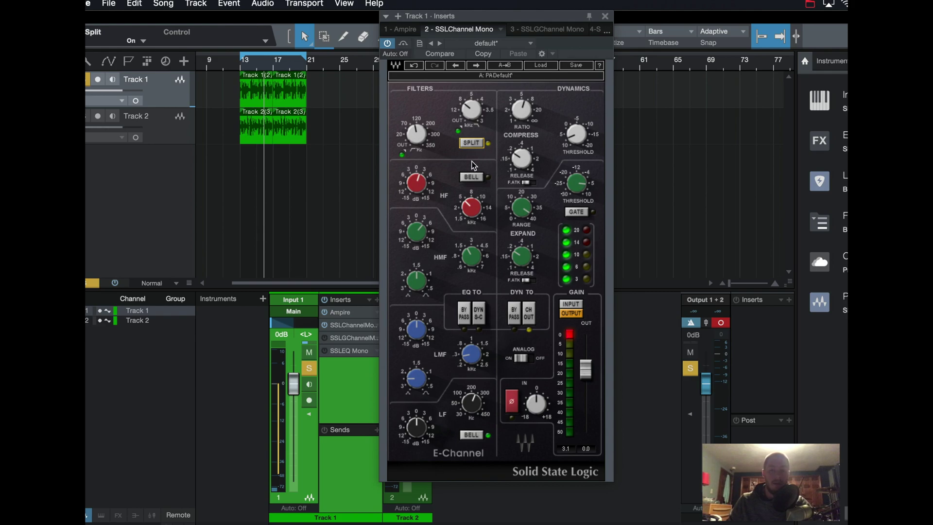
pyautogui.click(470, 143)
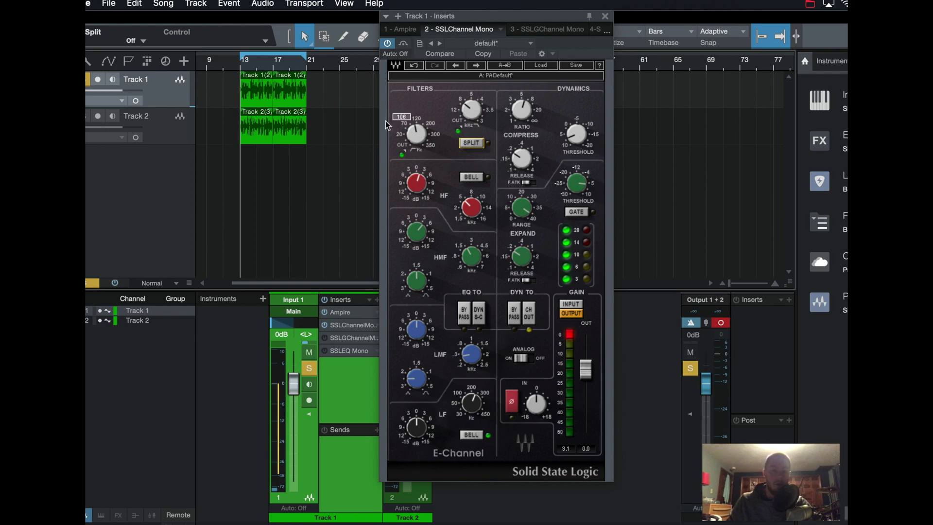
pyautogui.press('space')
pyautogui.click(475, 144)
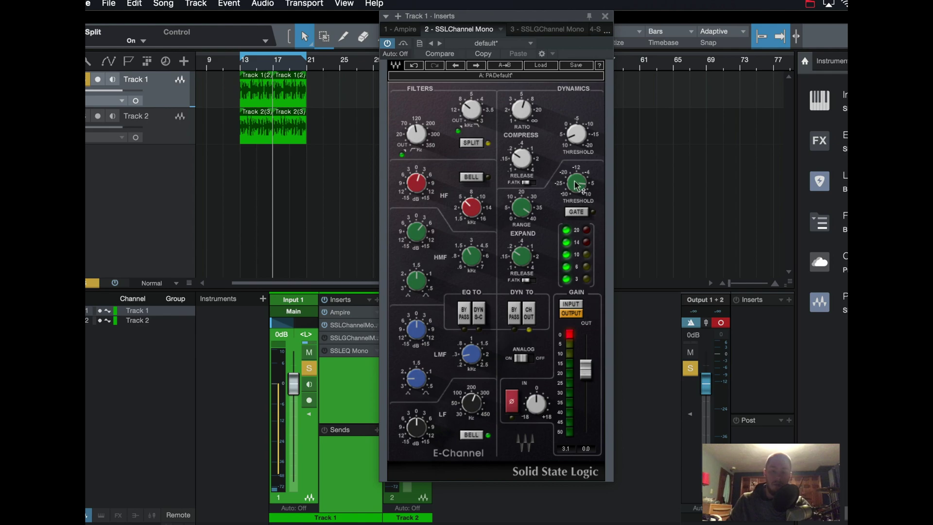
# Play from bar 13, set the compressor threshold to 5.2 dB, and lower the compressor's ratio and release
pyautogui.moveTo(575, 141)
pyautogui.click(243, 68)
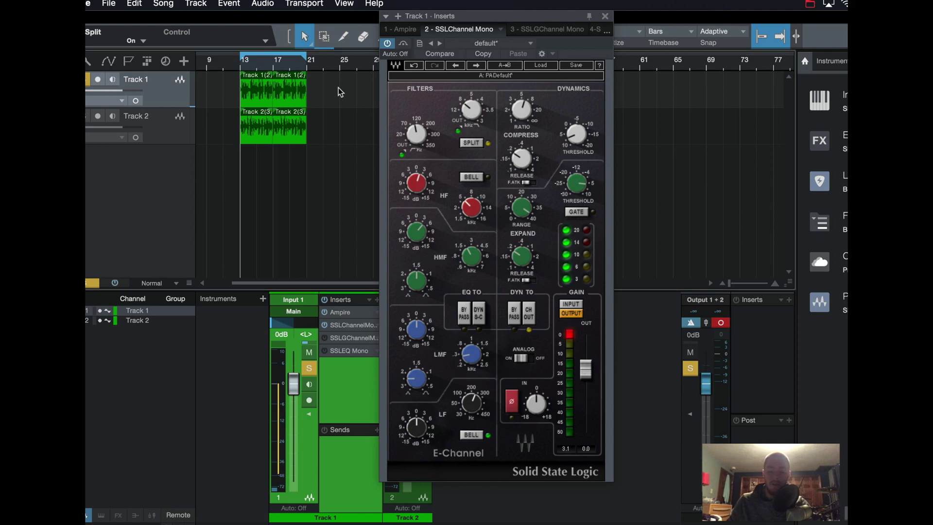
pyautogui.press('space')
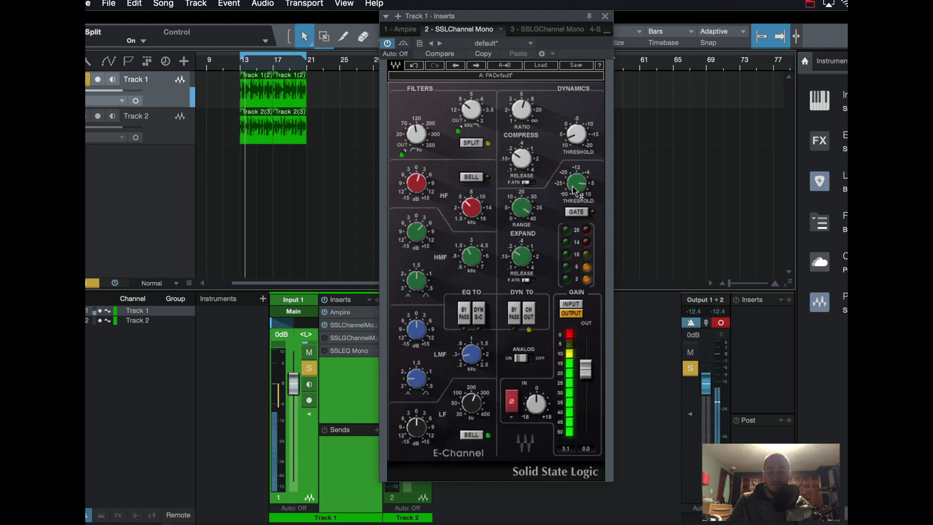
pyautogui.moveTo(571, 133); pyautogui.dragTo(571, 127)
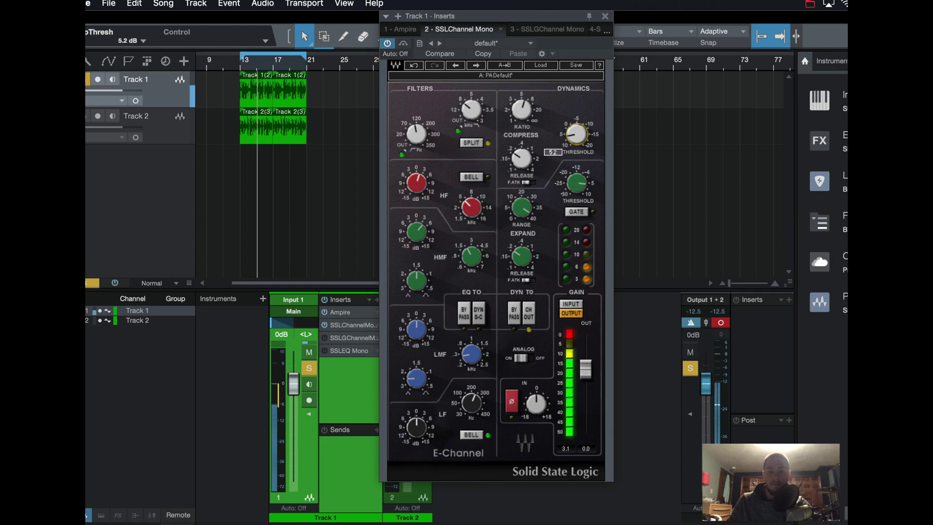
pyautogui.moveTo(521, 110); pyautogui.dragTo(521, 110)
pyautogui.click(522, 162)
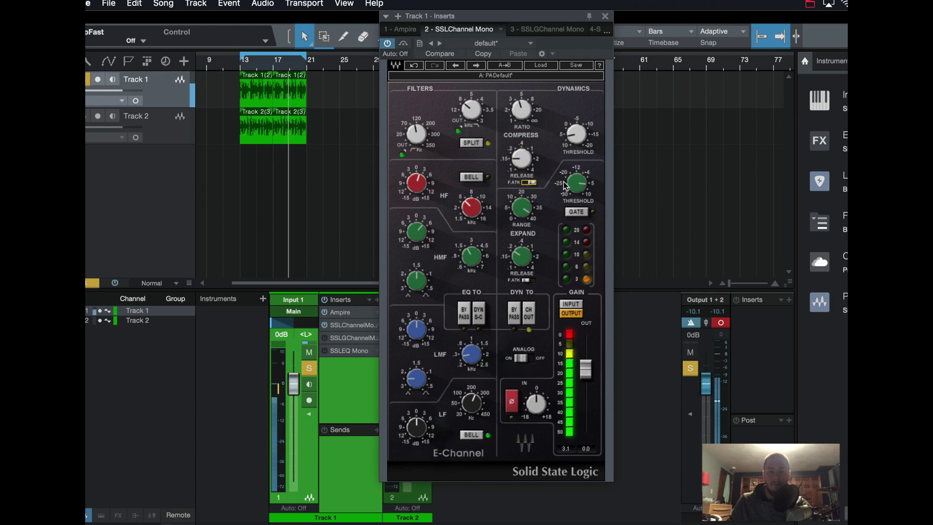
# Recheck the compressor's fast attack and threshold, shorten the release to about 0.1, and set the ratio to 4.2
pyautogui.moveTo(576, 134); pyautogui.dragTo(576, 133)
pyautogui.click(528, 182)
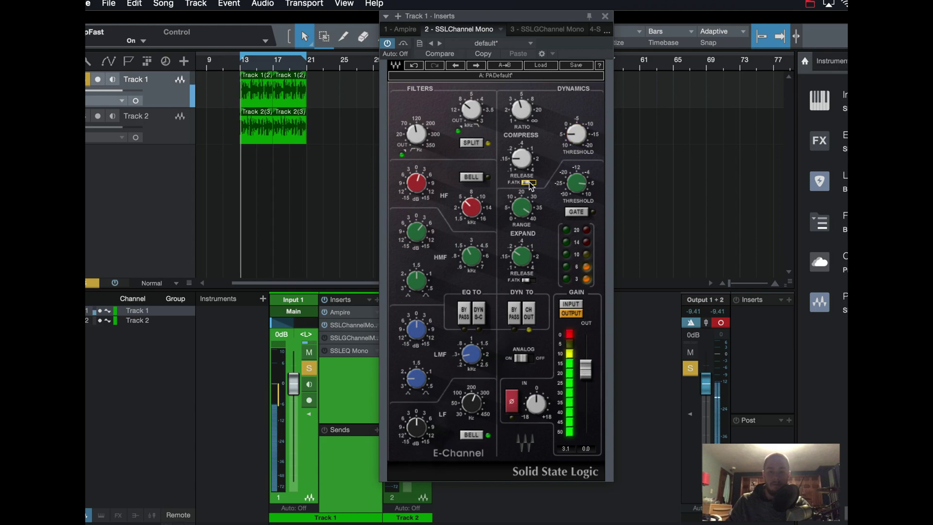
pyautogui.moveTo(521, 164); pyautogui.dragTo(520, 164)
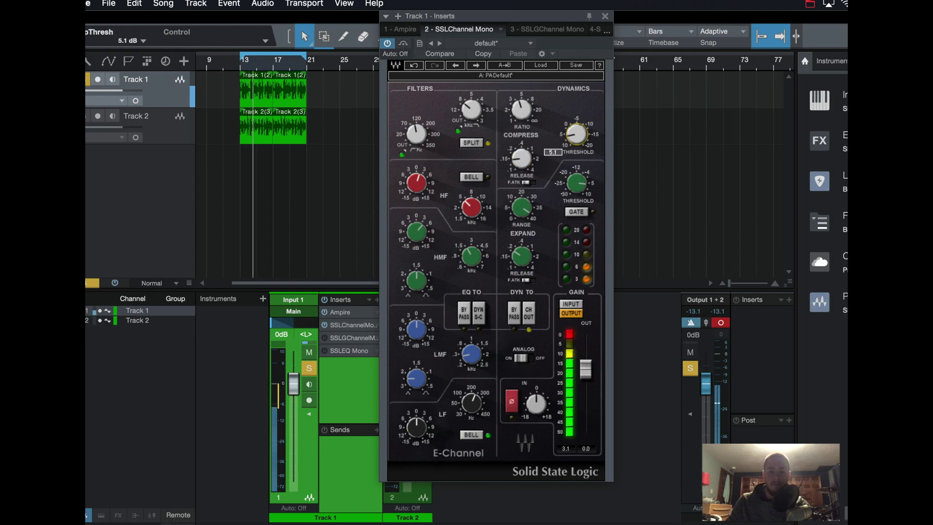
pyautogui.moveTo(576, 134); pyautogui.dragTo(576, 132)
pyautogui.moveTo(521, 158)
pyautogui.mouseDown()
pyautogui.moveTo(564, 158)
pyautogui.moveTo(521, 158)
pyautogui.mouseUp()
pyautogui.moveTo(521, 109); pyautogui.dragTo(521, 108)
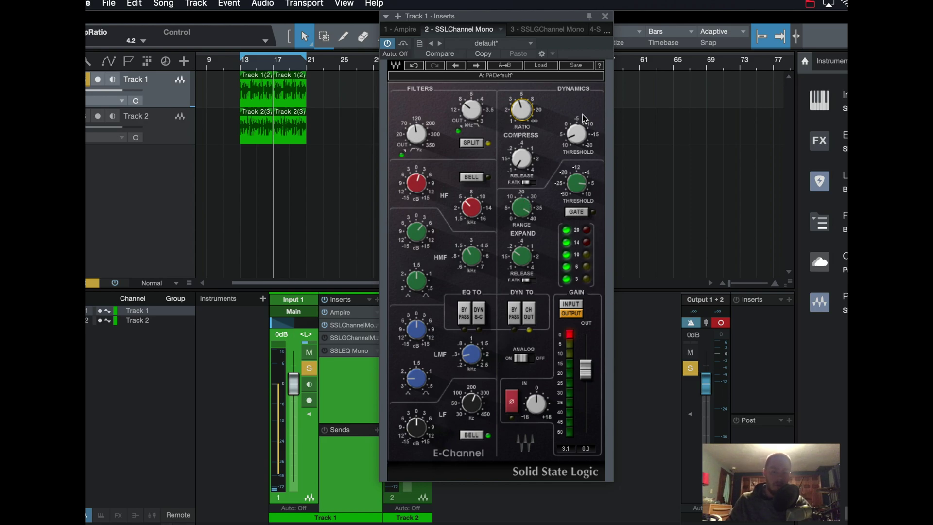
# Close the Track 1 plugin window, reveal Track 2's inserts, and copy the SSLChannel Mono insert from Track 1 to Track 2
pyautogui.moveTo(532, 17); pyautogui.dragTo(427, 17)
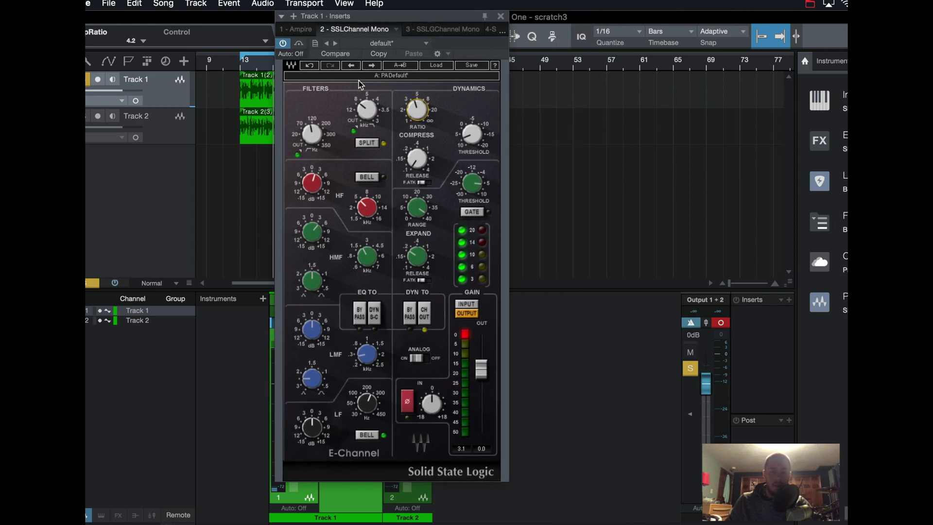
pyautogui.click(501, 16)
pyautogui.click(422, 413)
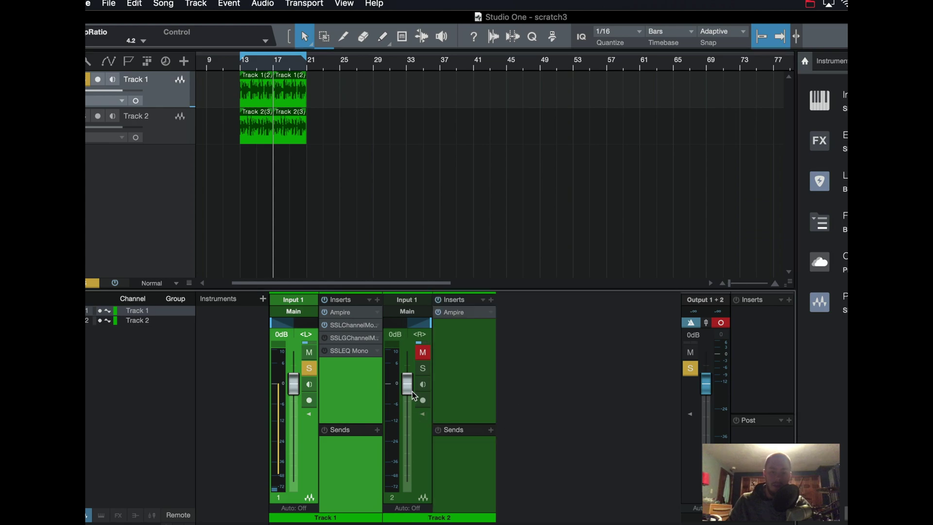
pyautogui.moveTo(360, 324); pyautogui.dragTo(465, 330)
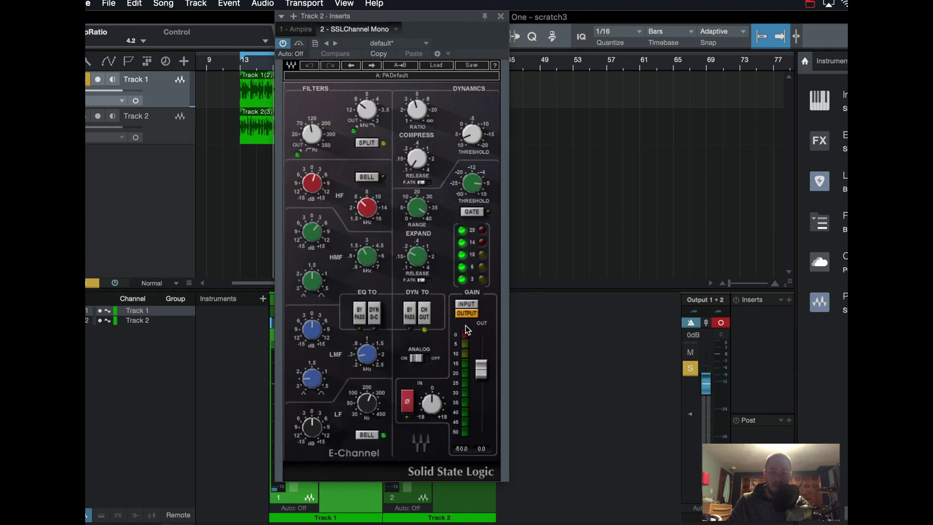
# Close the Track 2 plugin window and look over Track 1's Ampire amp and stomp settings
pyautogui.click(501, 16)
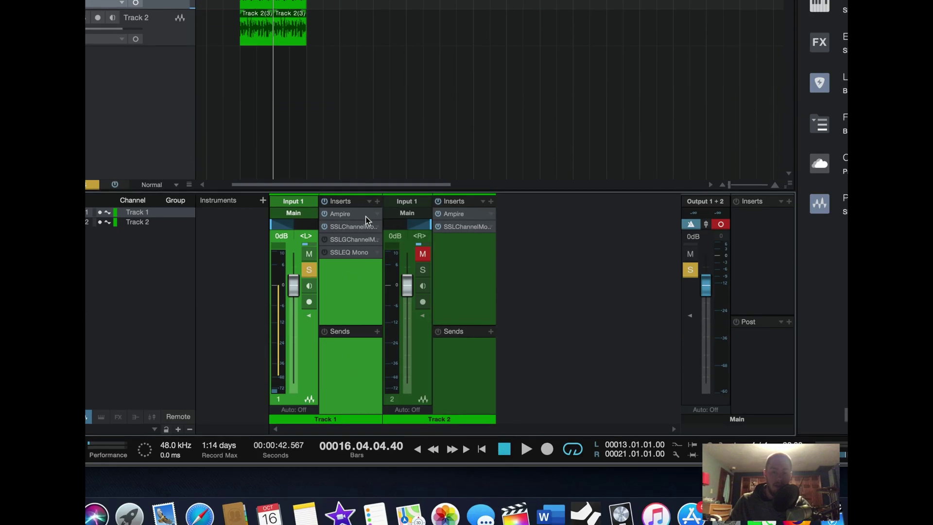
pyautogui.click(363, 213)
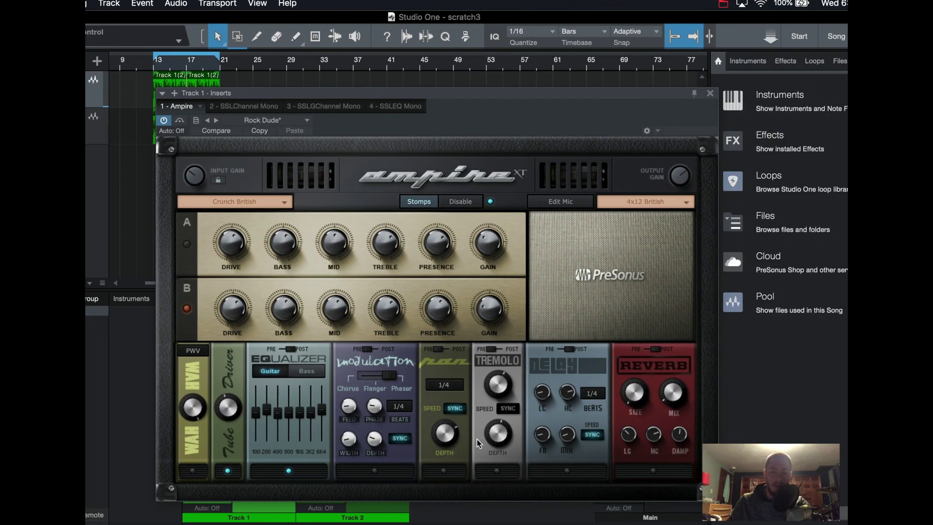
pyautogui.click(710, 93)
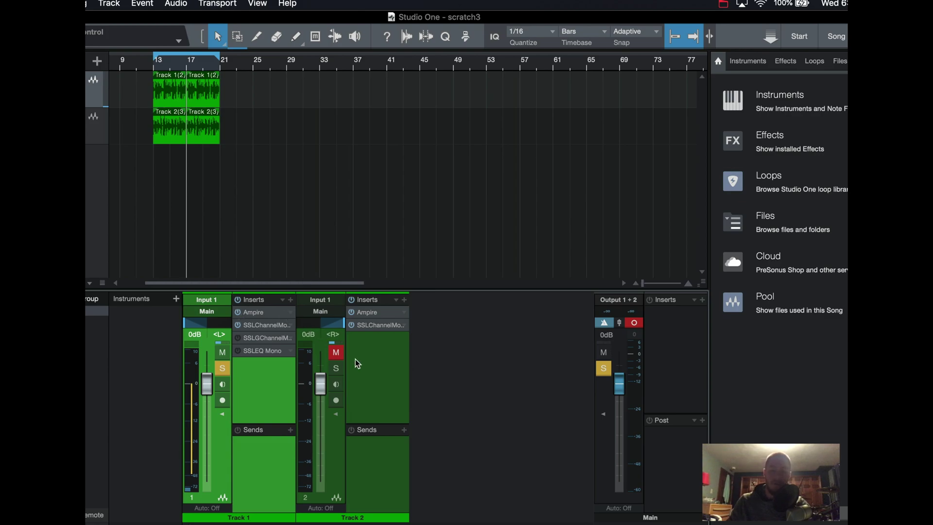
# Unmute and solo Track 2, collapse both tracks' inserts, and play the guitars together to compare all inserts bypassed and active
pyautogui.click(336, 352)
pyautogui.click(336, 368)
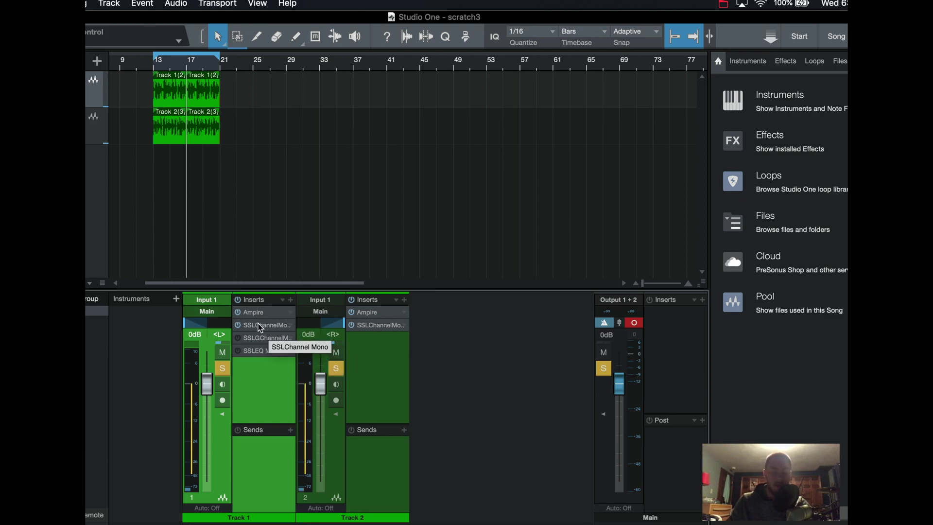
pyautogui.click(335, 413)
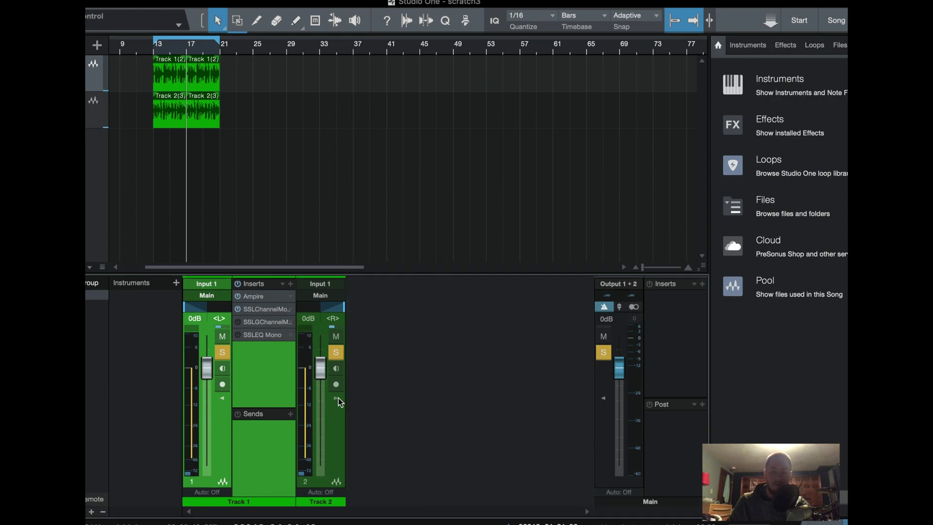
pyautogui.click(226, 399)
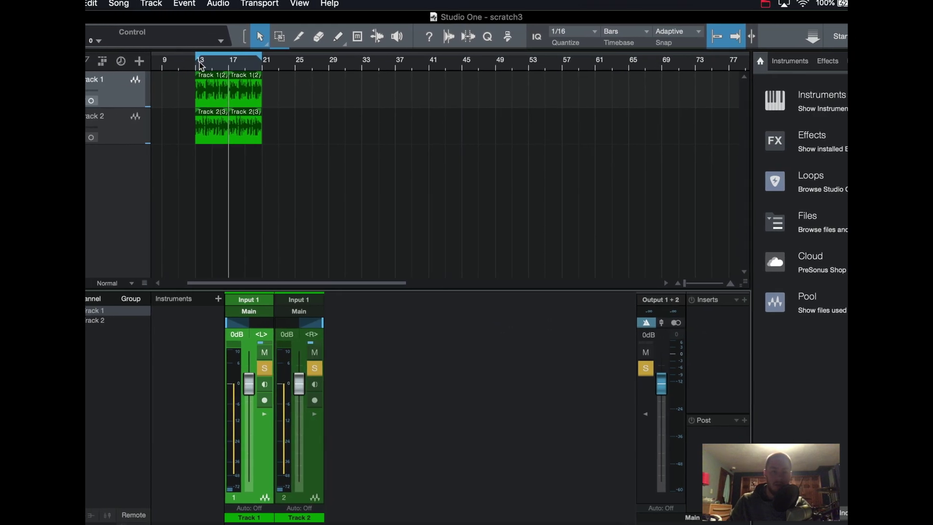
pyautogui.press('space')
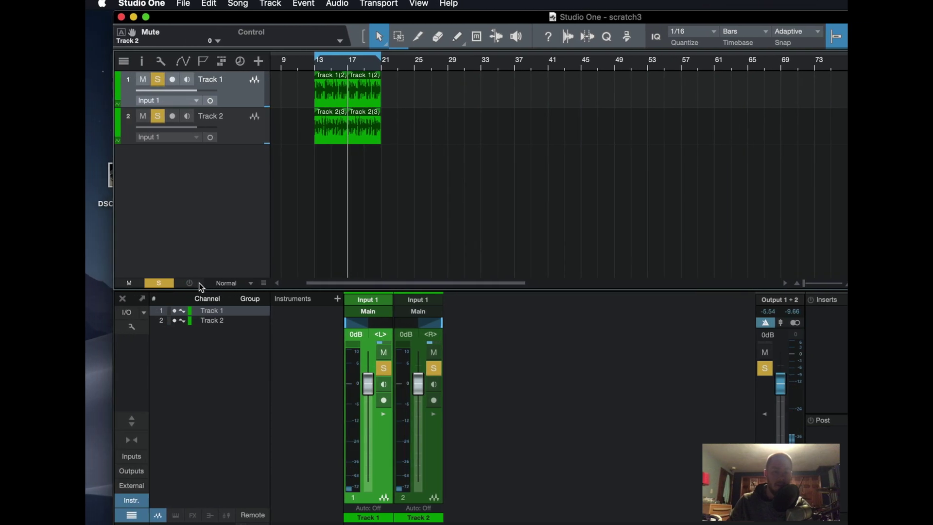
pyautogui.hotkey('alt', 'e')
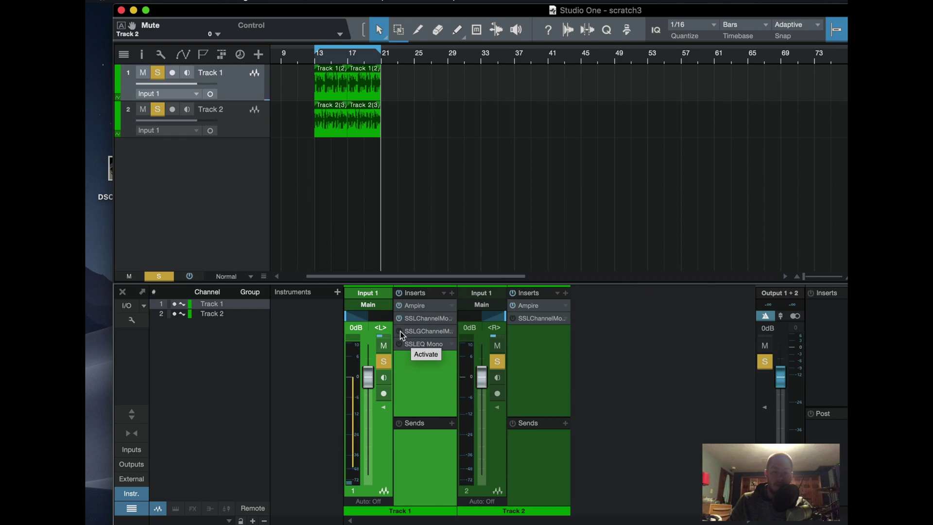
# Compare the E-Channel and G-Channel plugins on Track 1 during playback, and leave only the SSLGChannel Mono active with Ampire
pyautogui.click(426, 319)
pyautogui.click(546, 29)
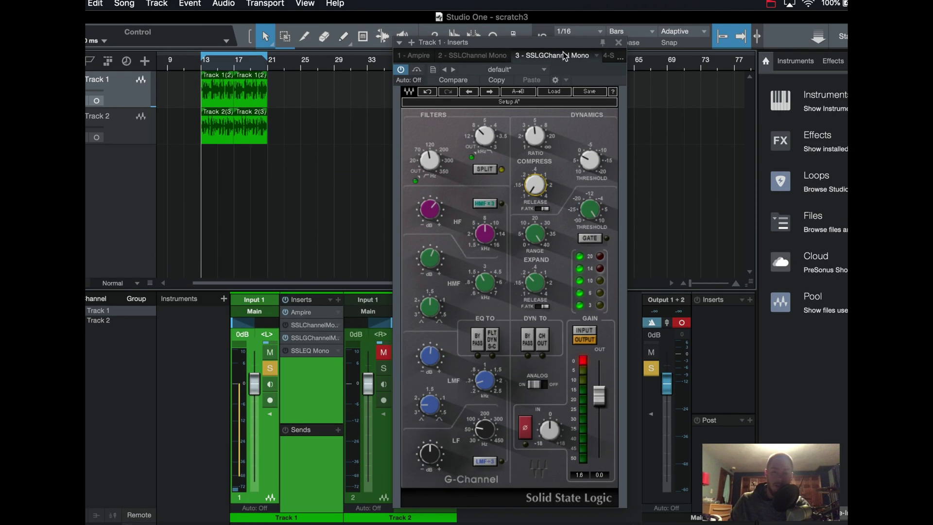
pyautogui.moveTo(614, 72); pyautogui.dragTo(610, 40)
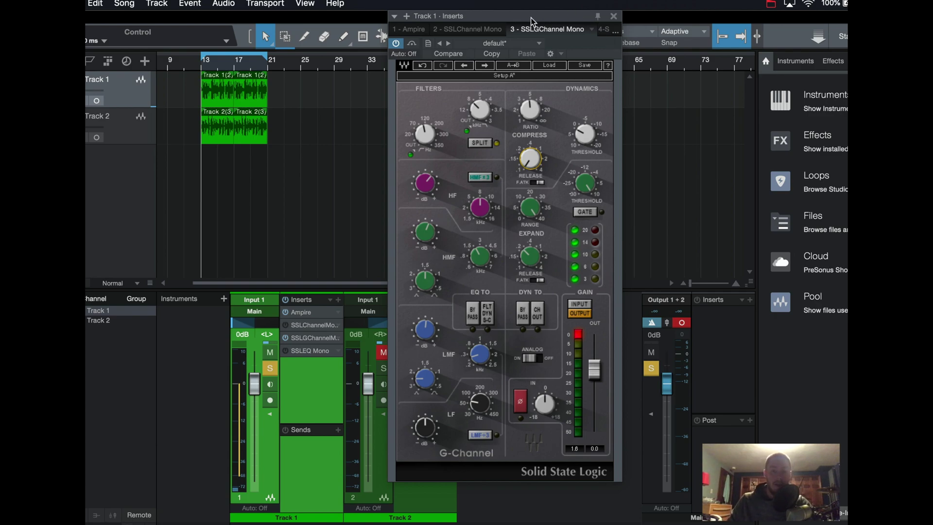
pyautogui.moveTo(511, 19); pyautogui.dragTo(507, 17)
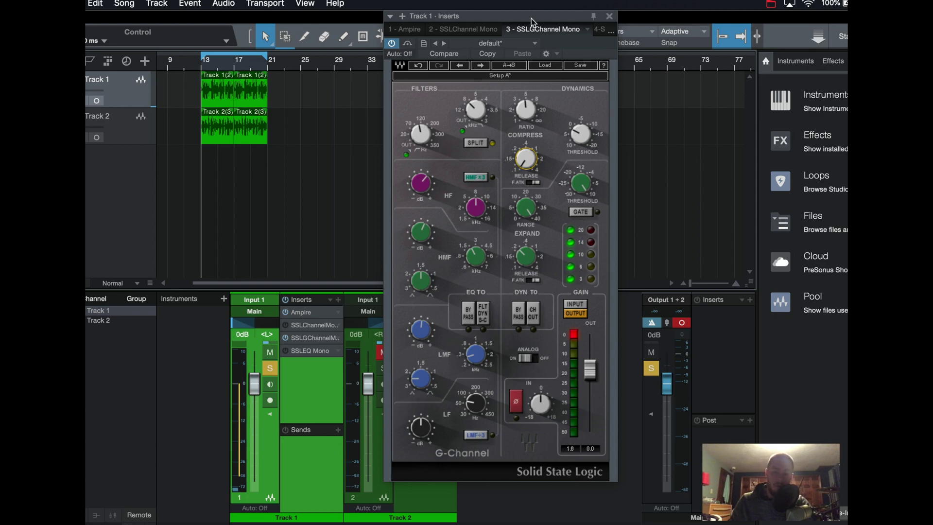
pyautogui.press('space')
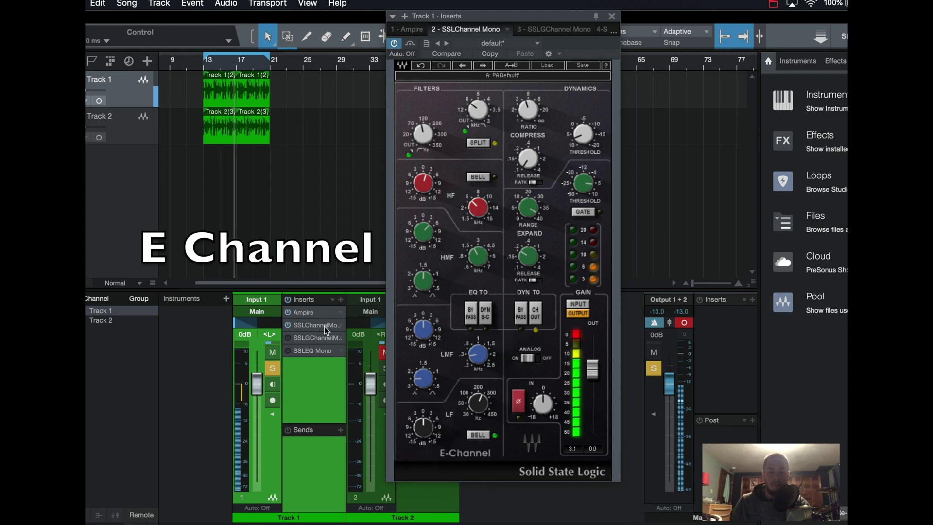
pyautogui.click(314, 338)
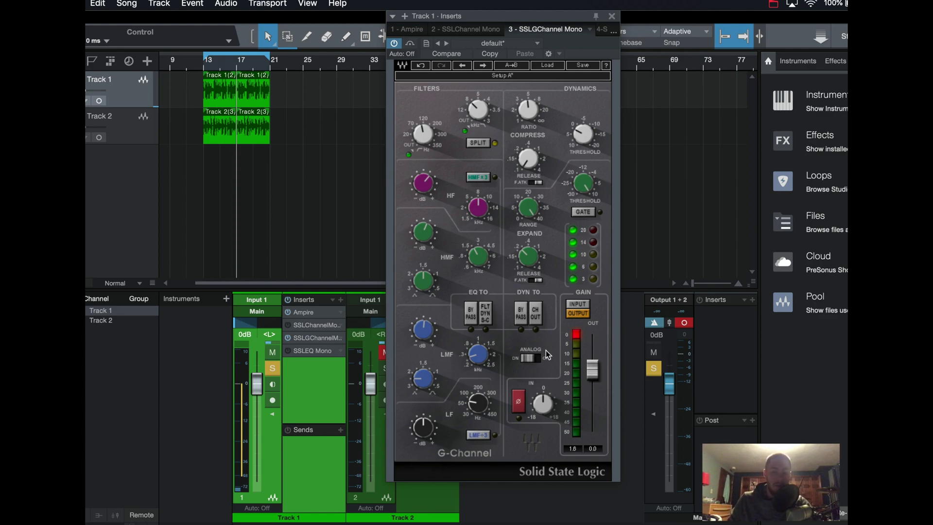
# Move the plugin window clear of Track 2's inserts and copy the SSLGChannel Mono insert from Track 1 to Track 2
pyautogui.moveTo(515, 18); pyautogui.dragTo(480, 30)
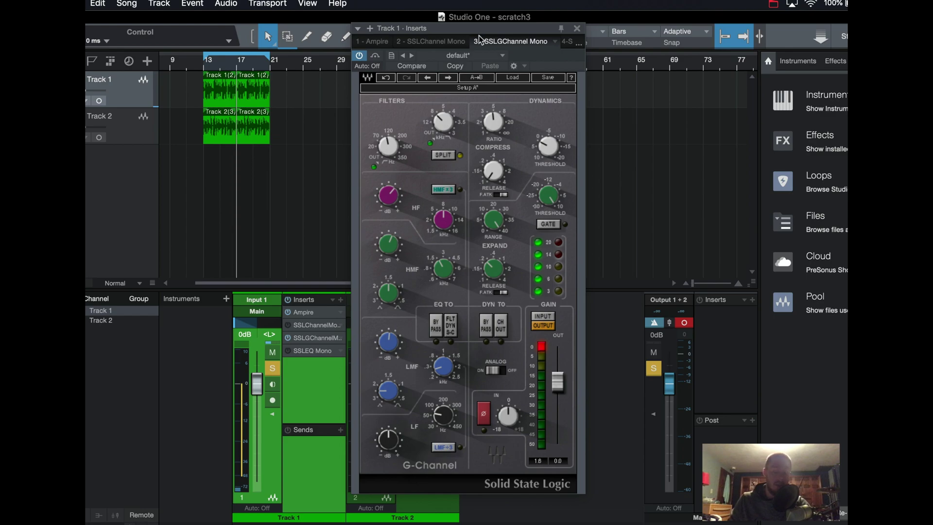
pyautogui.moveTo(480, 40); pyautogui.dragTo(638, 40)
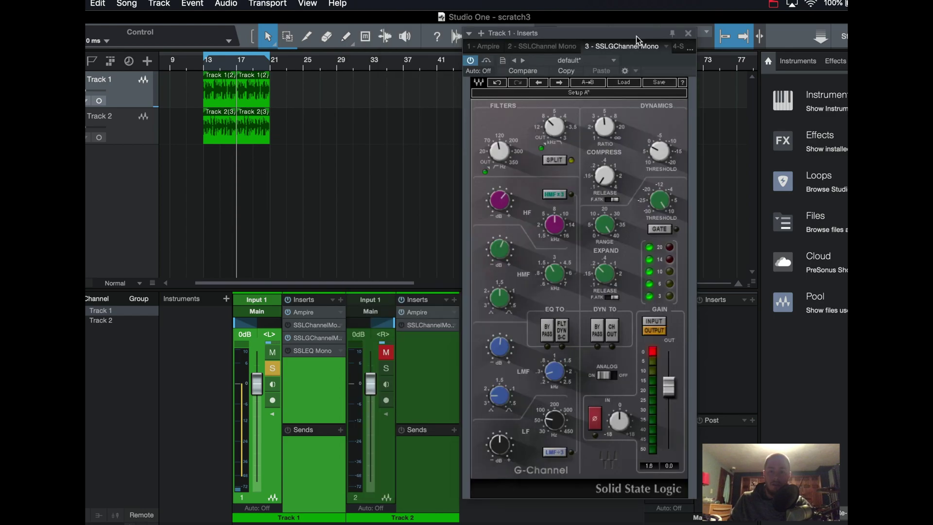
pyautogui.moveTo(308, 343); pyautogui.dragTo(399, 357)
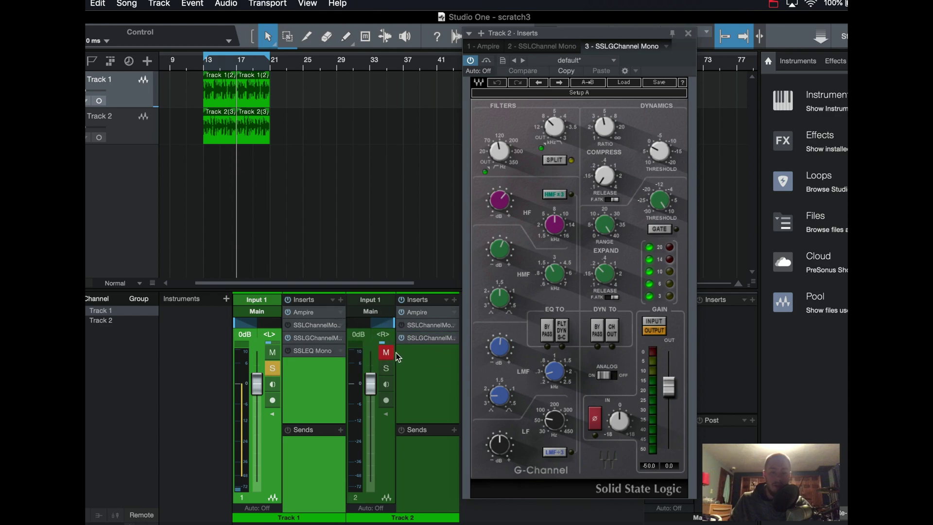
# Unmute and solo Track 2, close its plugin window, and play both guitars through the G-Channel
pyautogui.click(386, 352)
pyautogui.click(386, 368)
pyautogui.click(688, 33)
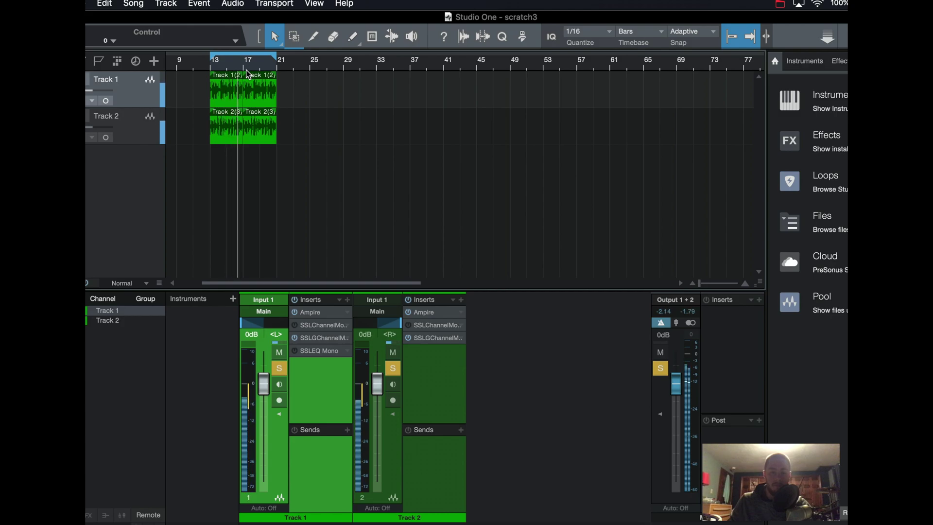
pyautogui.press('space')
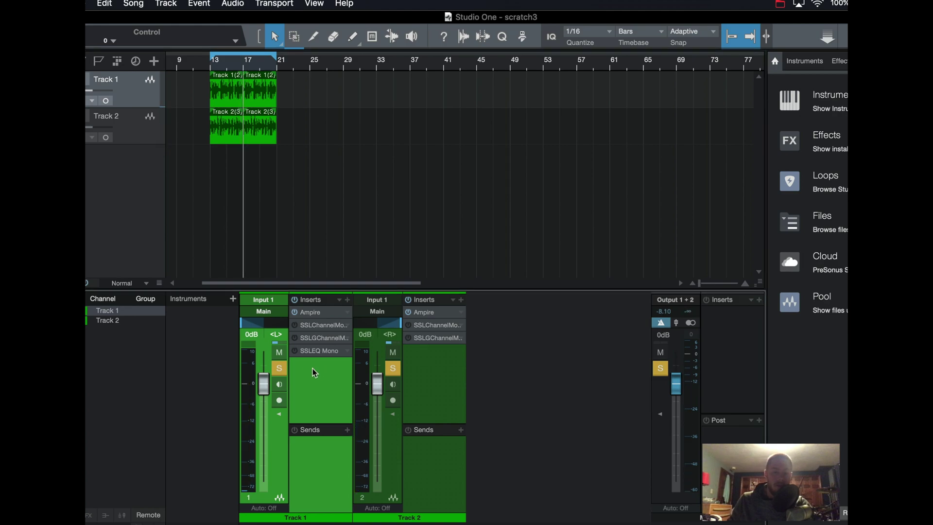
# Activate and open SSLEQ Mono on Track 1, switch its filter in, and adjust the high-pass frequency
pyautogui.click(294, 351)
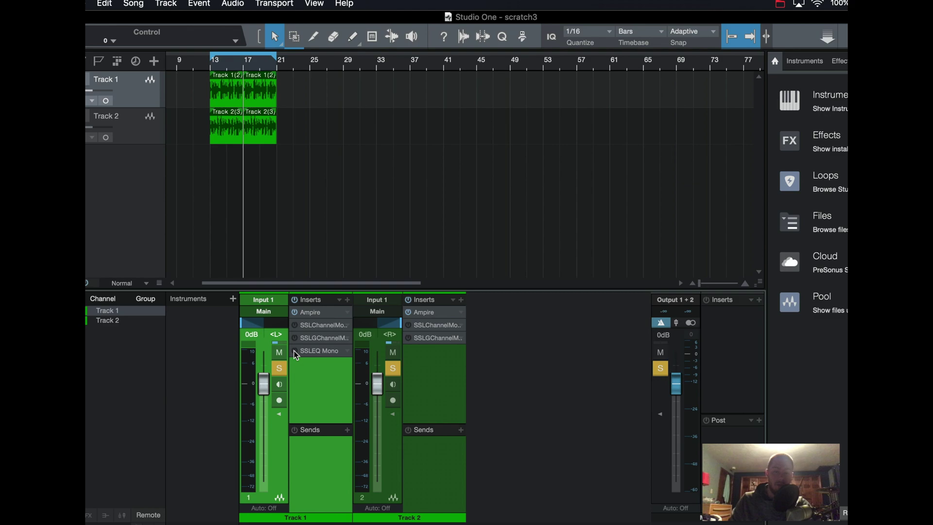
pyautogui.click(324, 351)
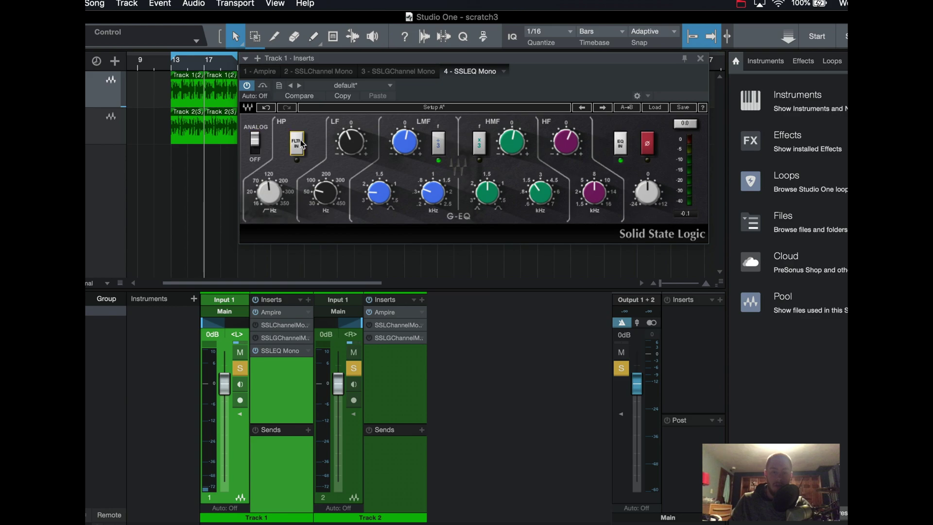
pyautogui.moveTo(270, 192); pyautogui.dragTo(269, 188)
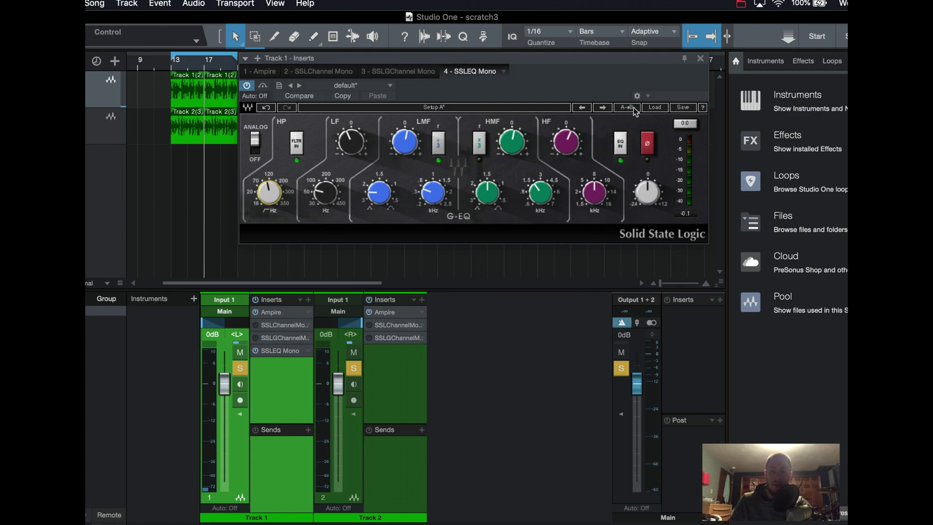
# Try the EQ In, phase and HMF x3 switches of the G-EQ, and switch off the LMF ÷3 option
pyautogui.click(621, 144)
pyautogui.click(652, 147)
pyautogui.click(480, 143)
pyautogui.click(438, 144)
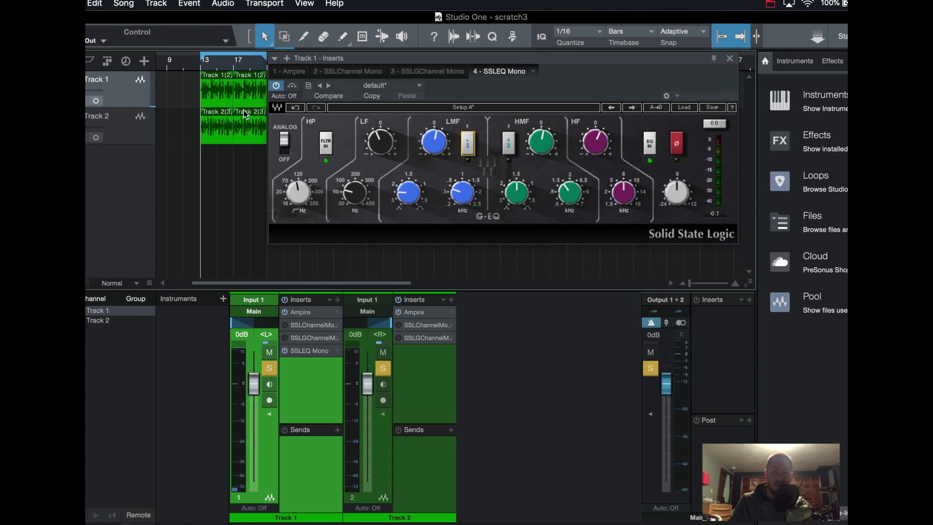
# Play Track 1 and fine-tune the G-EQ's LMF gain, HF gain and HF frequency
pyautogui.press('space')
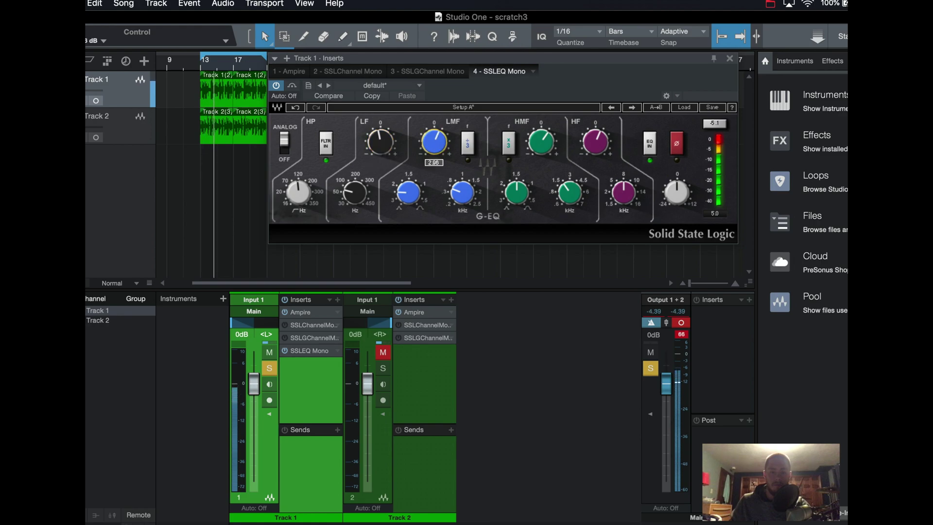
pyautogui.moveTo(434, 142); pyautogui.dragTo(433, 148)
pyautogui.moveTo(557, 155); pyautogui.dragTo(595, 136)
pyautogui.moveTo(624, 192); pyautogui.dragTo(624, 190)
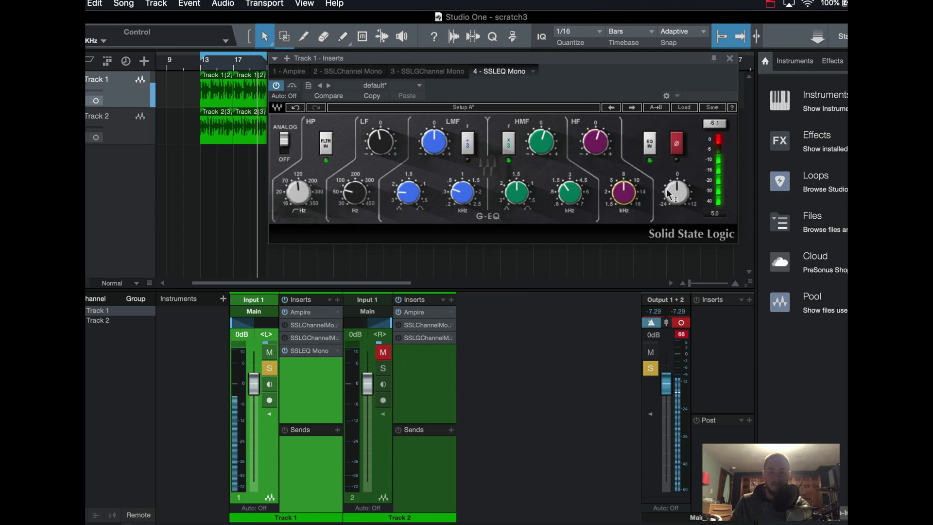
pyautogui.moveTo(595, 141); pyautogui.dragTo(601, 144)
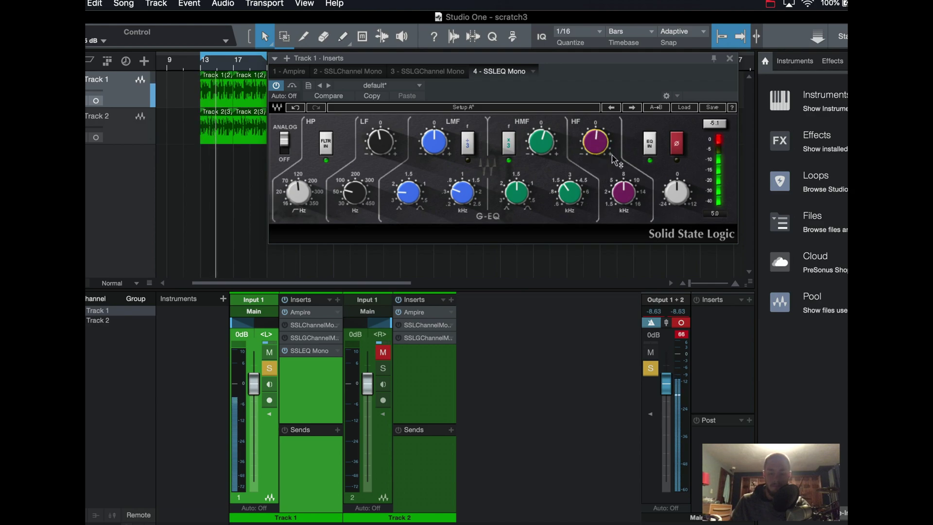
# Copy the SSLEQ Mono insert from Track 1 to Track 2, unmute and solo Track 2, and turn off mono on the main output
pyautogui.moveTo(594, 61); pyautogui.dragTo(607, 30)
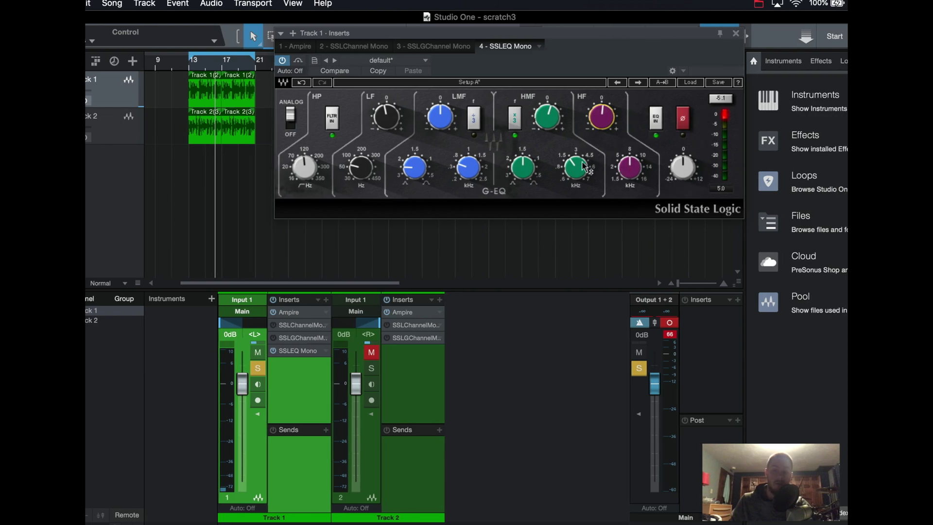
pyautogui.moveTo(640, 38); pyautogui.dragTo(370, 104)
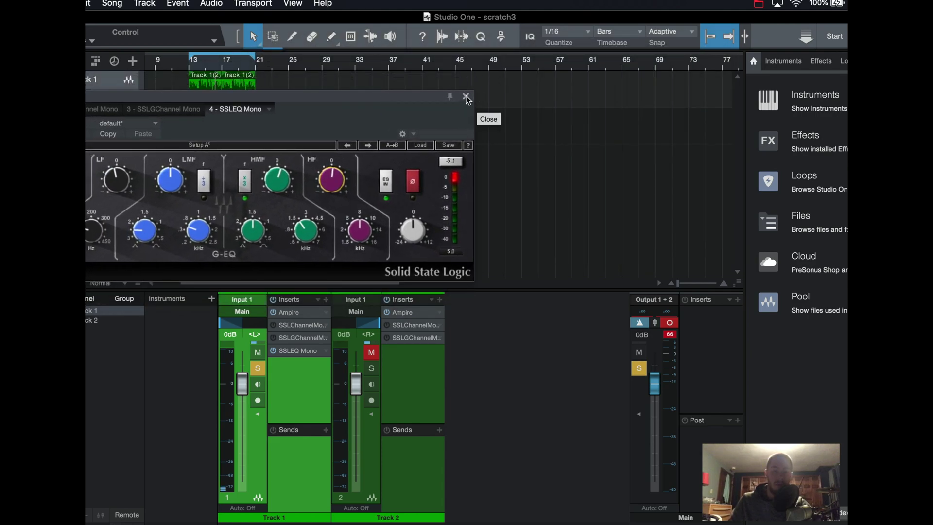
pyautogui.moveTo(305, 354); pyautogui.dragTo(409, 365)
pyautogui.click(371, 352)
pyautogui.click(372, 368)
pyautogui.click(670, 323)
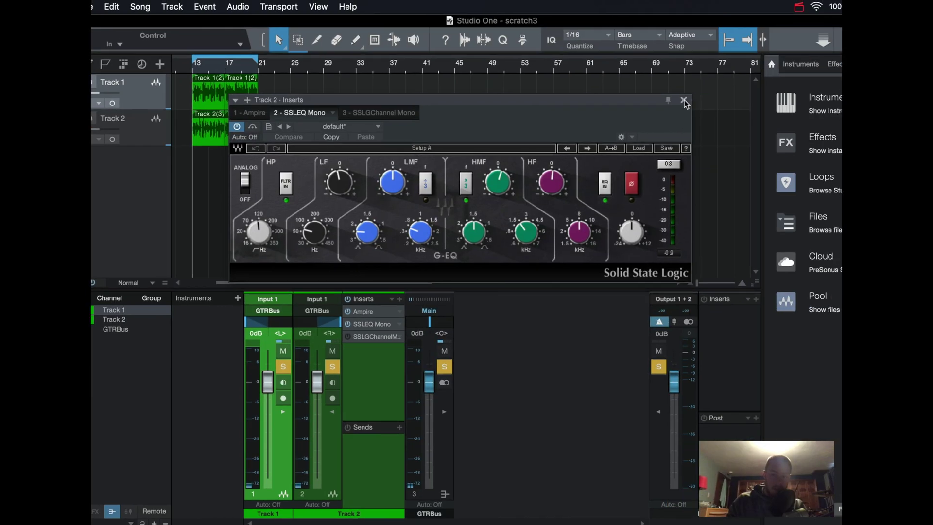
# Close the Track 2 plugin window, collapse Track 2's inserts, and open the SSLComp Stereo insert on the GTRBus
pyautogui.click(684, 100)
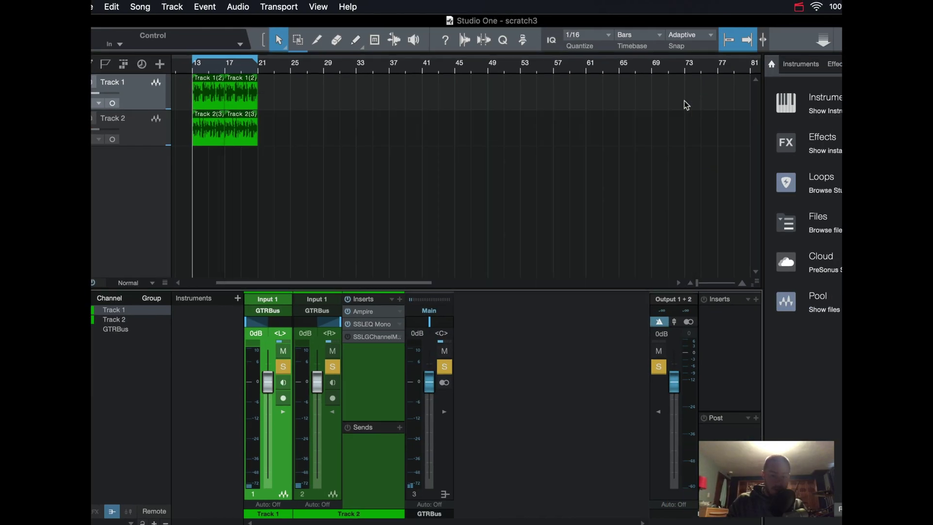
pyautogui.click(332, 413)
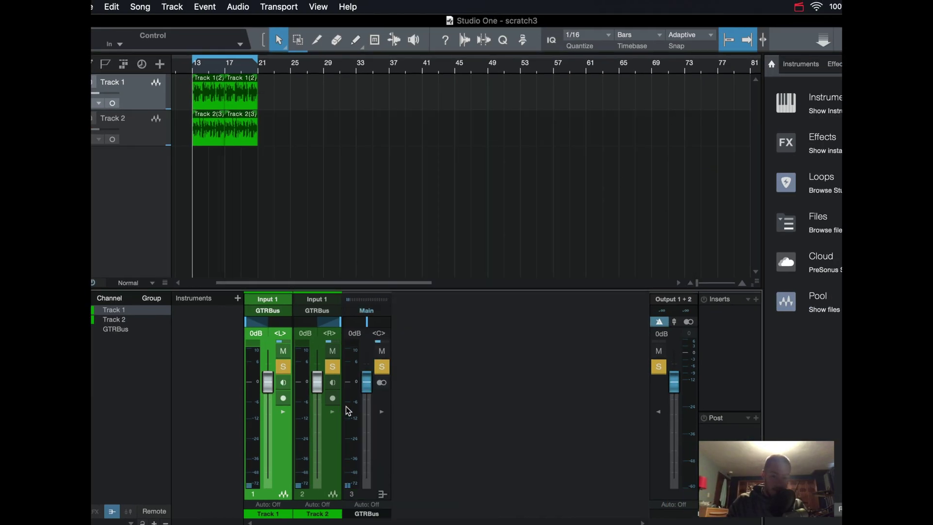
pyautogui.click(382, 410)
pyautogui.click(422, 311)
pyautogui.moveTo(614, 135); pyautogui.dragTo(607, 43)
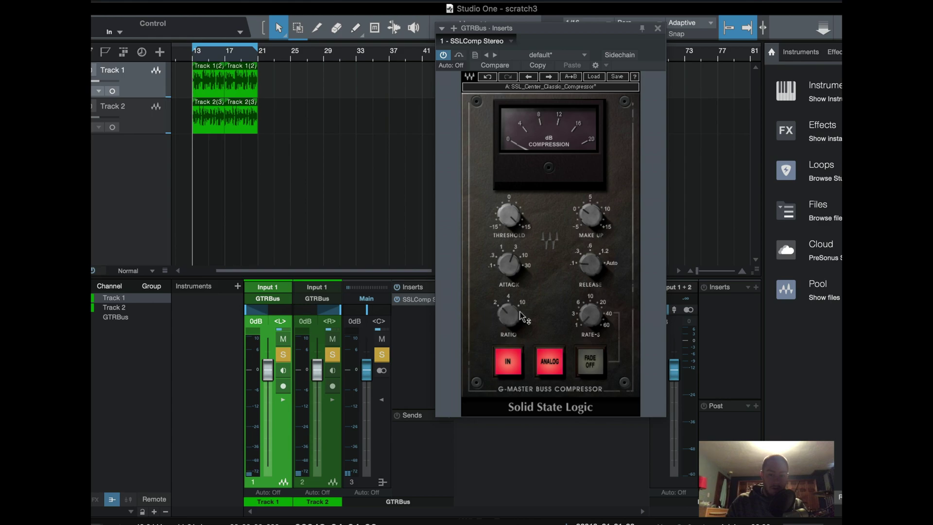
# Set the GTRBus compressor's attack to 3 ms and play both guitars through the bus
pyautogui.moveTo(590, 264)
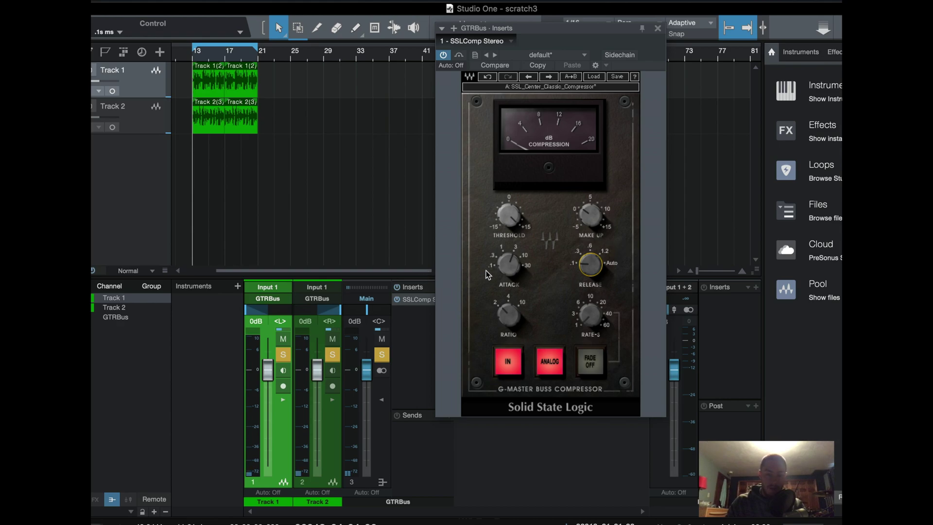
pyautogui.moveTo(518, 269)
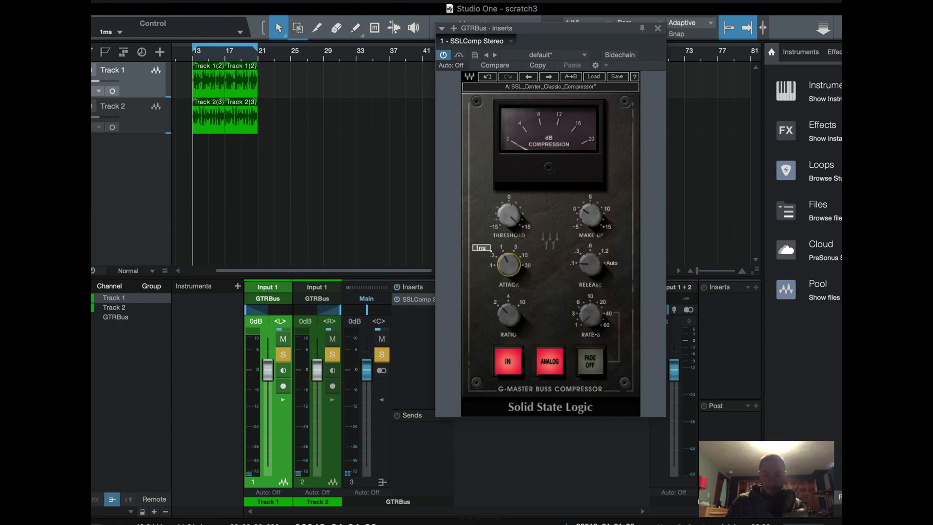
pyautogui.moveTo(518, 270); pyautogui.dragTo(518, 262)
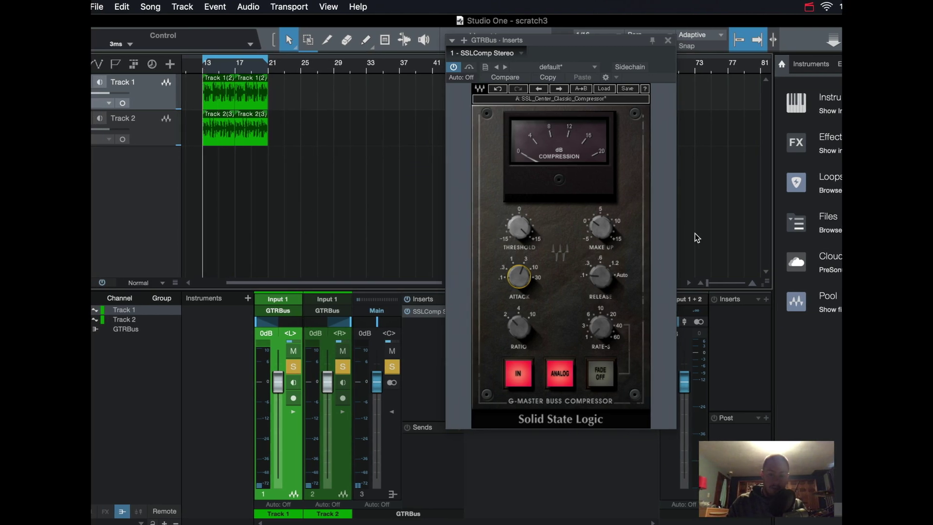
pyautogui.press('space')
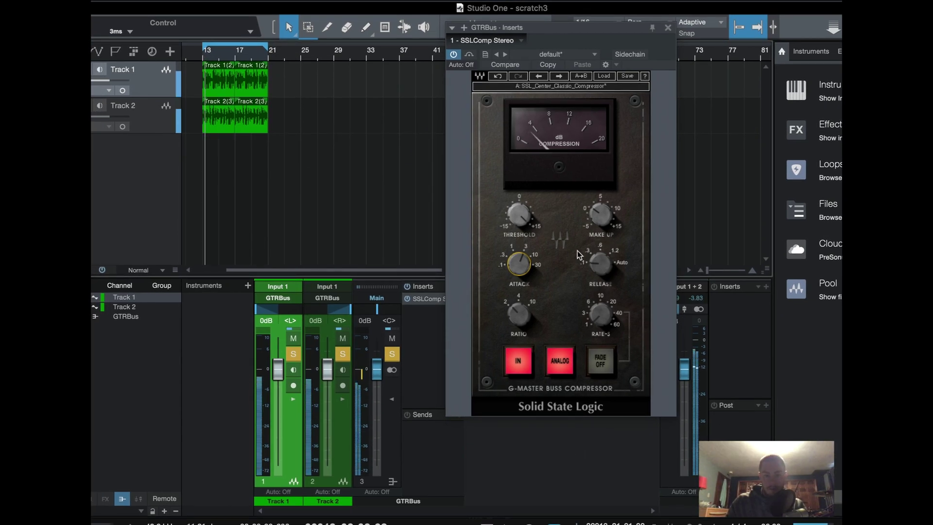
# Set the GTRBus compressor's threshold to 15 dB and make-up gain to 0 dB while both guitars play
pyautogui.moveTo(520, 214); pyautogui.dragTo(520, 168)
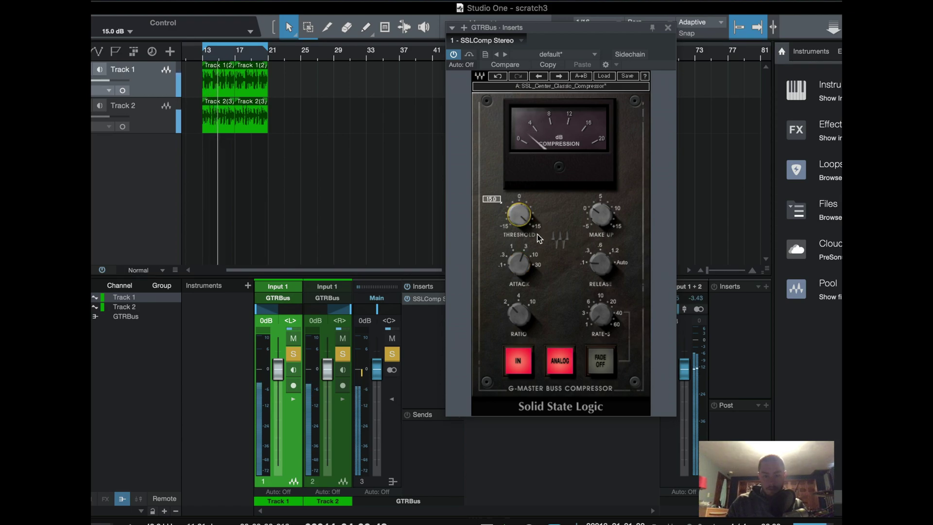
pyautogui.moveTo(601, 214); pyautogui.dragTo(601, 214)
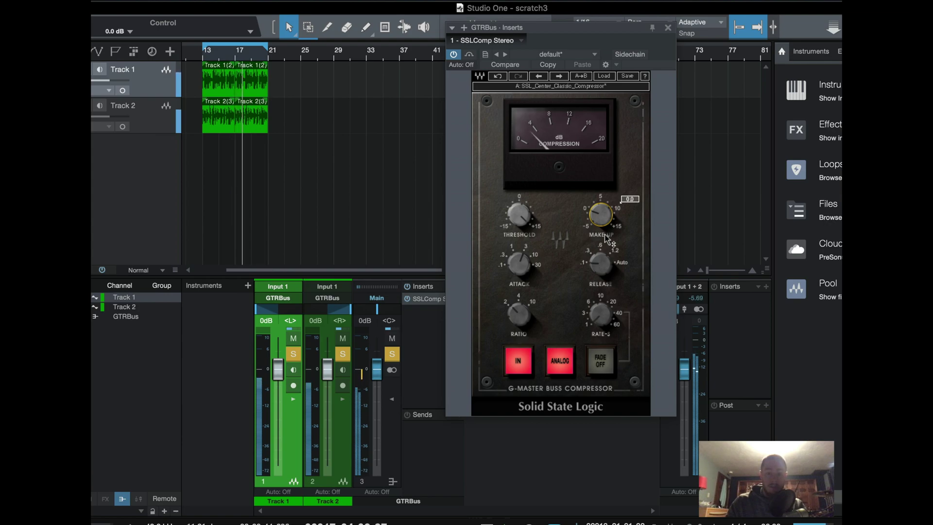
pyautogui.moveTo(521, 266)
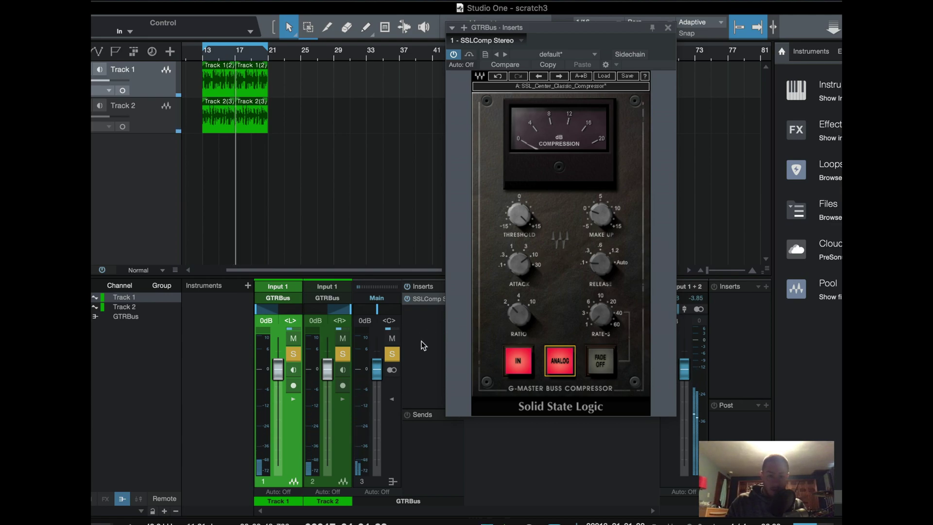
# Reposition the GTRBus compressor window and readjust its threshold, ending at 15 dB
pyautogui.moveTo(529, 28); pyautogui.dragTo(540, 11)
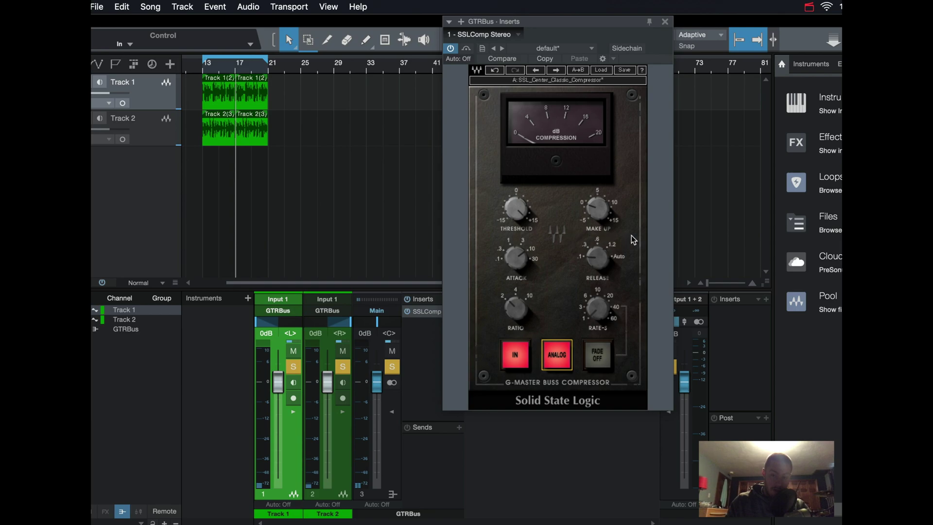
pyautogui.moveTo(588, 289)
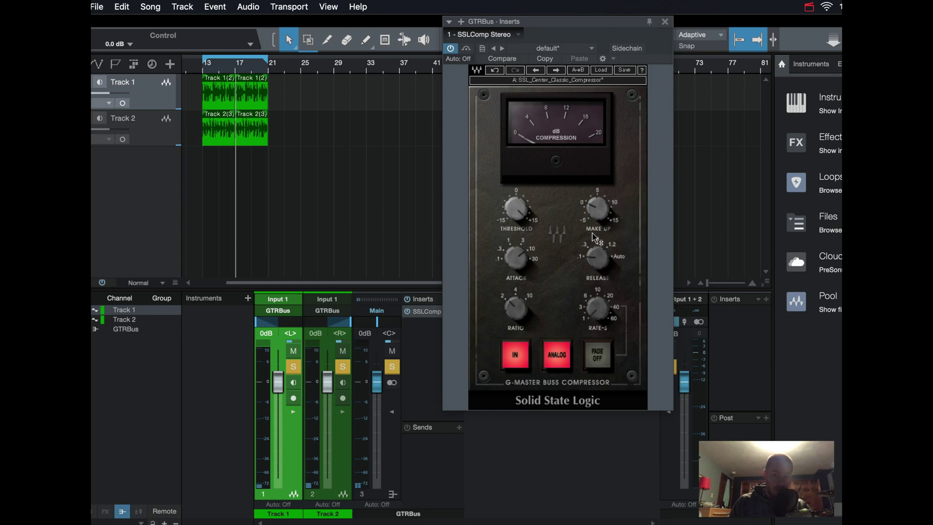
pyautogui.moveTo(516, 208)
pyautogui.moveTo(516, 208); pyautogui.dragTo(515, 204)
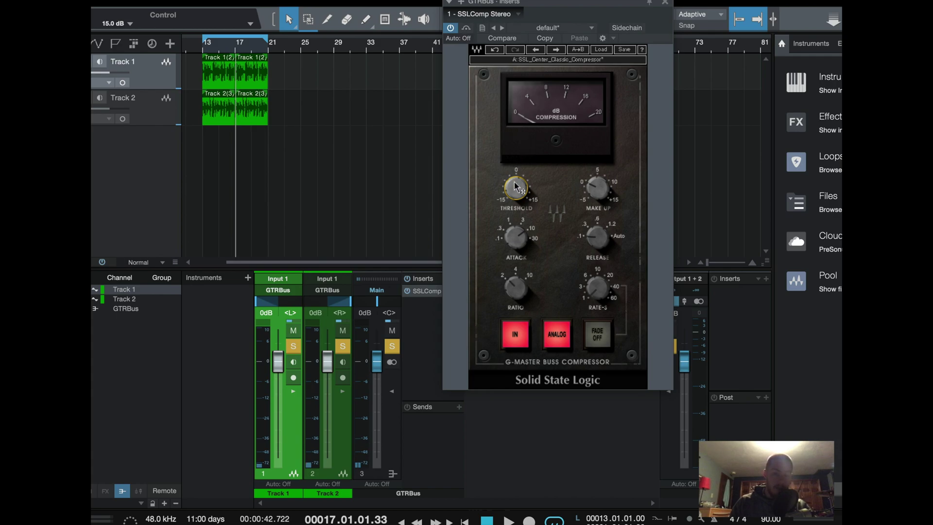
pyautogui.moveTo(520, 189); pyautogui.dragTo(545, 177)
# Close the GTRBus compressor window and play both guitar tracks from bar 13
pyautogui.press('space')
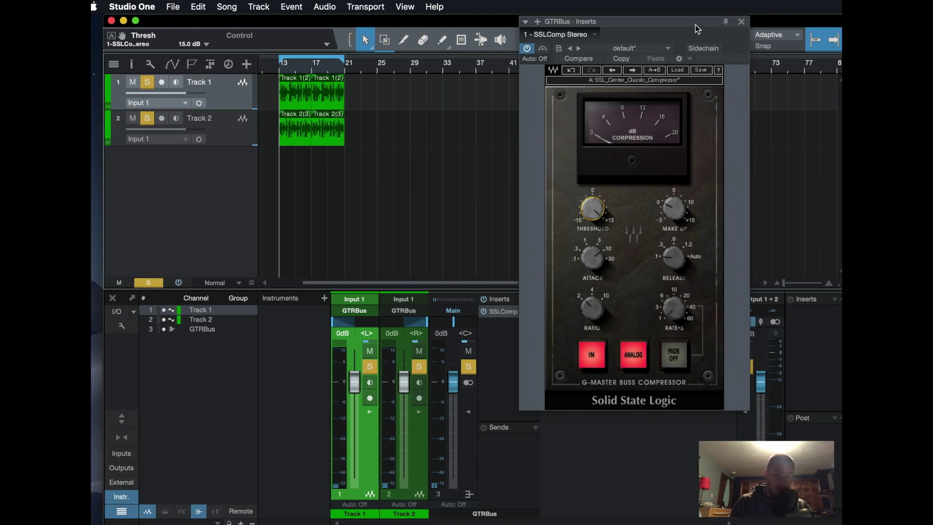
pyautogui.moveTo(727, 25); pyautogui.dragTo(761, 23)
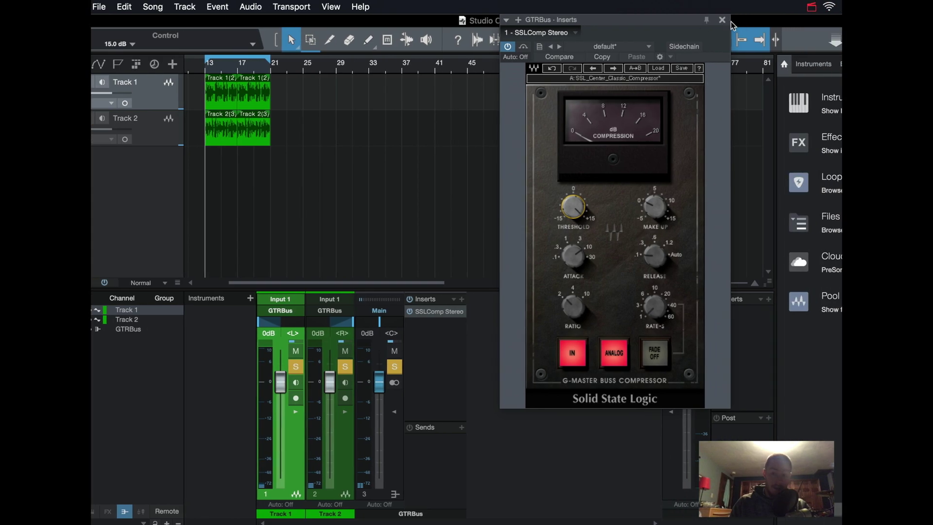
pyautogui.click(719, 20)
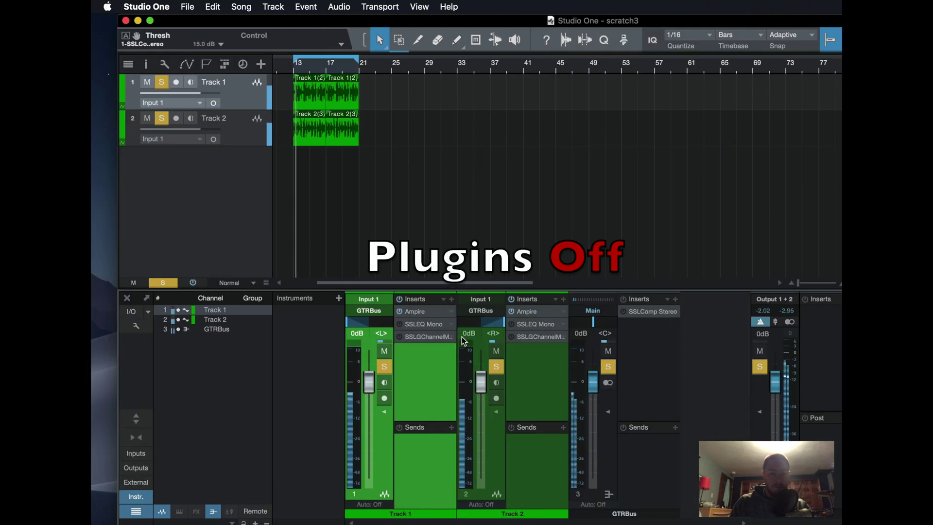